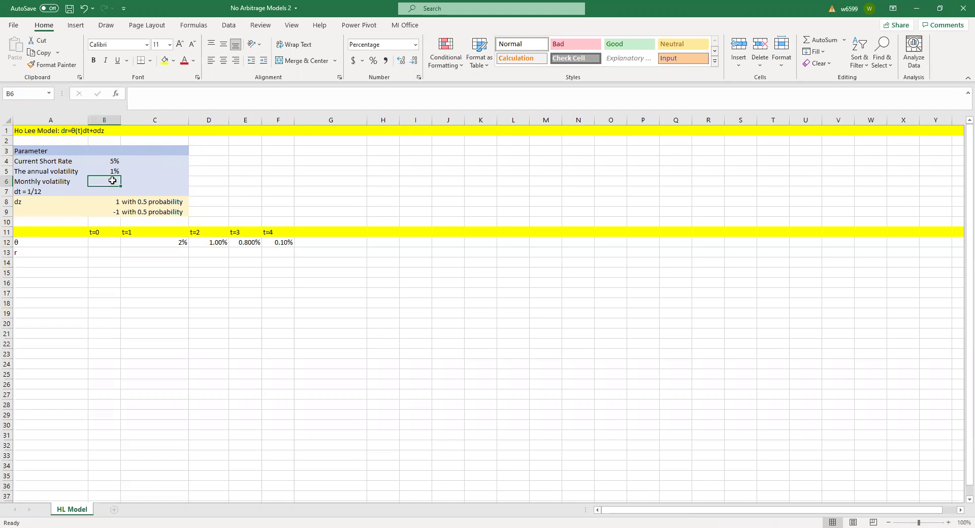
- Enter =B5/SQRT(12) in B6 for 0.289% monthly volatility and =1/12 in B7 for dt 0.083
key(Up)
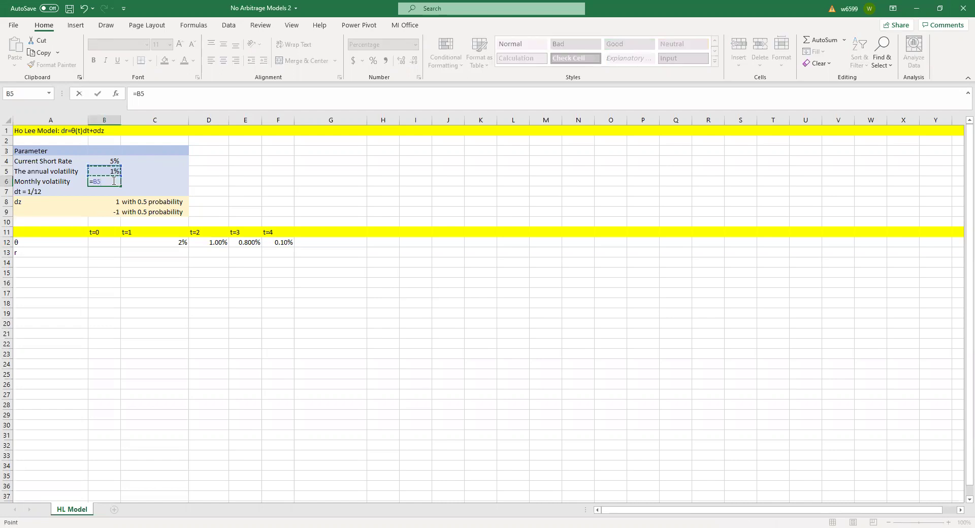
text(/sqrt(12)
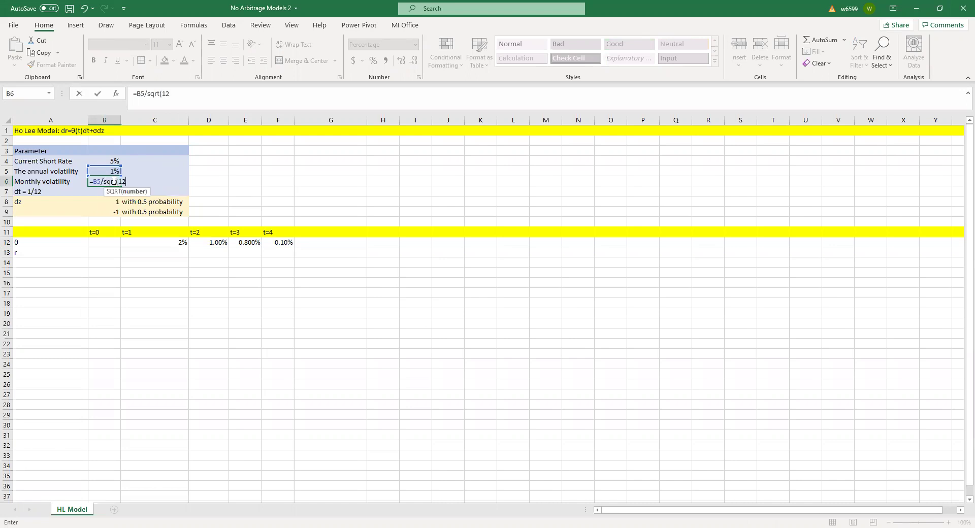
key(Return)
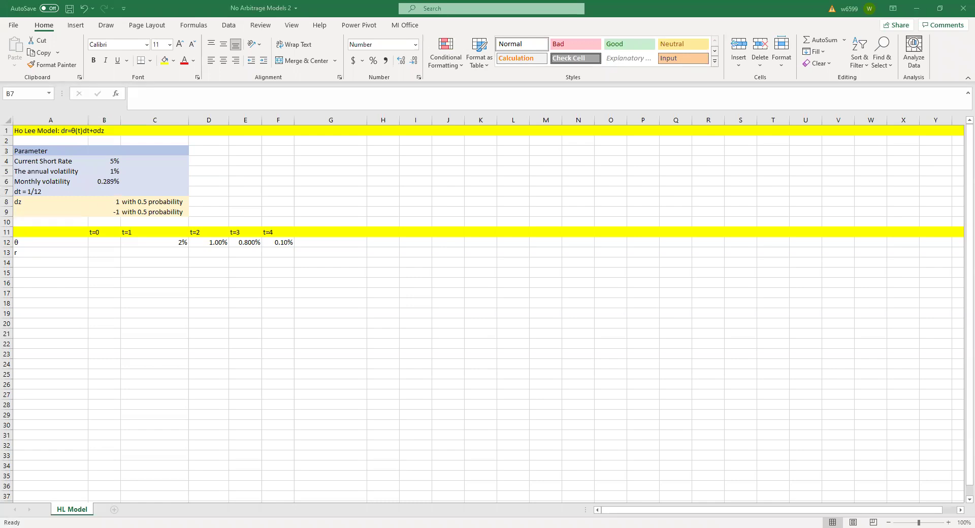
click(116, 188)
text(=1/12)
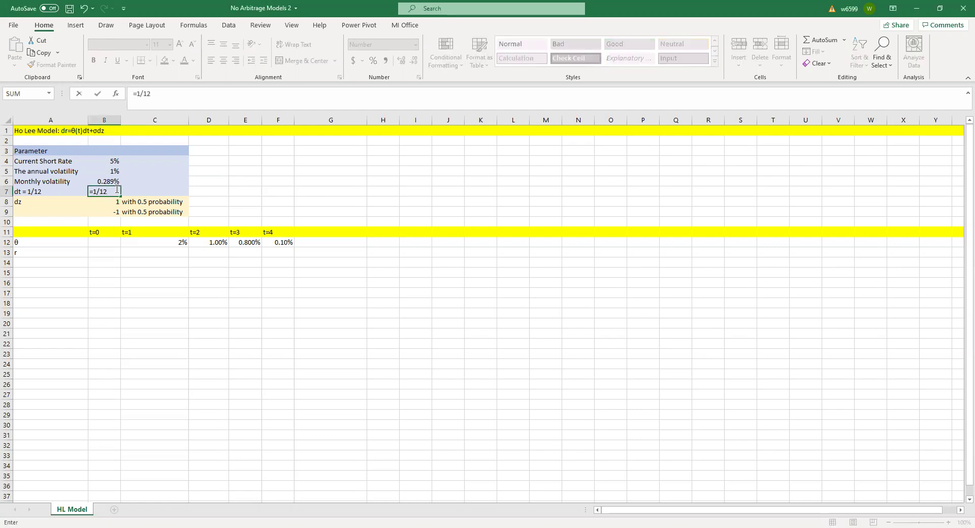
key(Return)
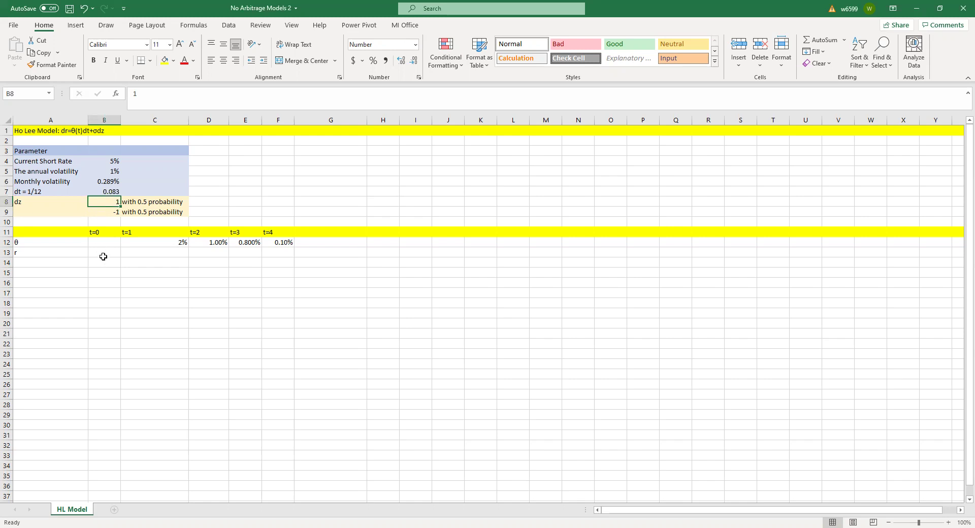
- Set the t=0 short rate in B13 to =B4, showing 5%
click(37, 250)
click(99, 252)
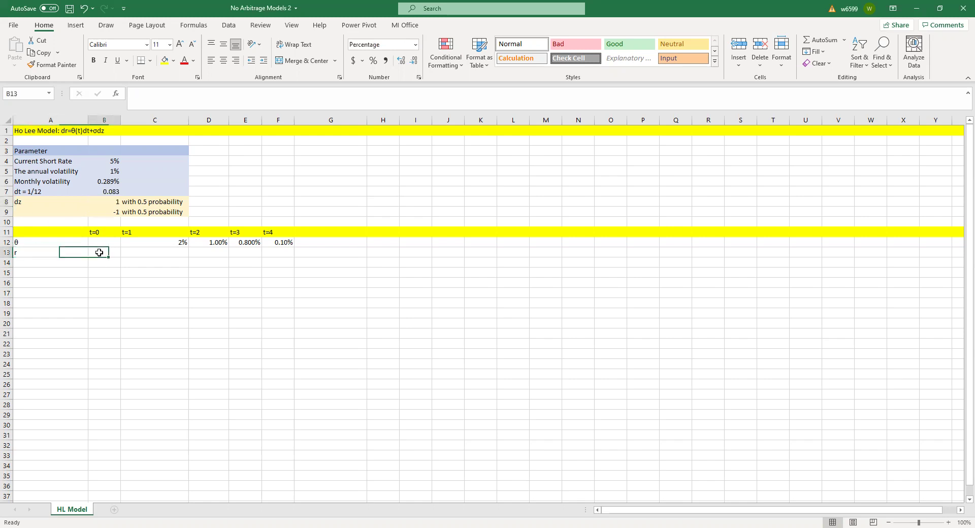
text(=)
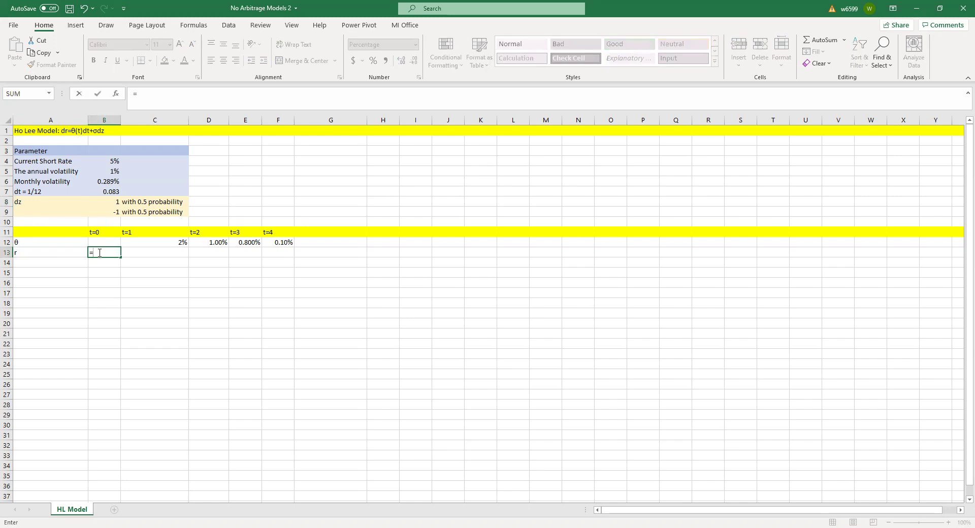
click(102, 162)
key(Return)
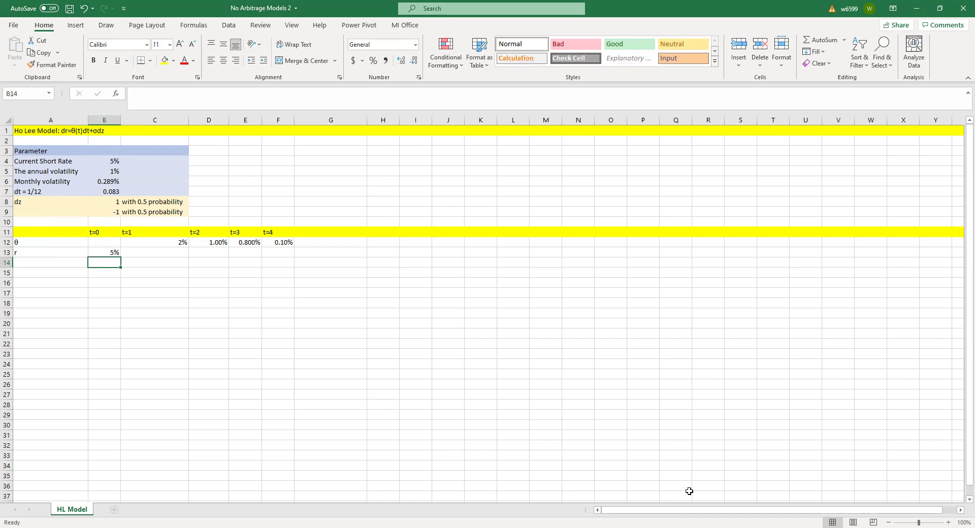
- Zoom the worksheet in to 170%
click(948, 521)
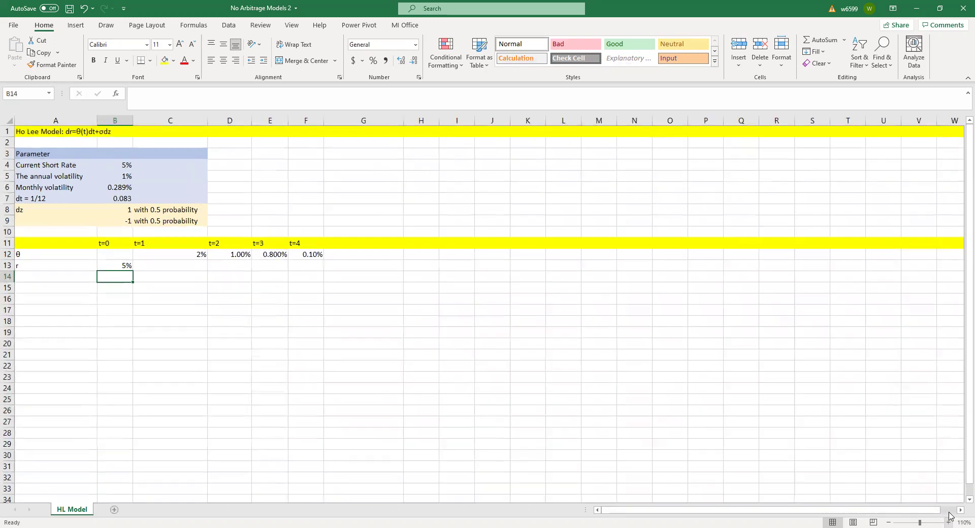
click(948, 521)
click(947, 522)
click(947, 522)
click(947, 522)
click(948, 521)
click(948, 521)
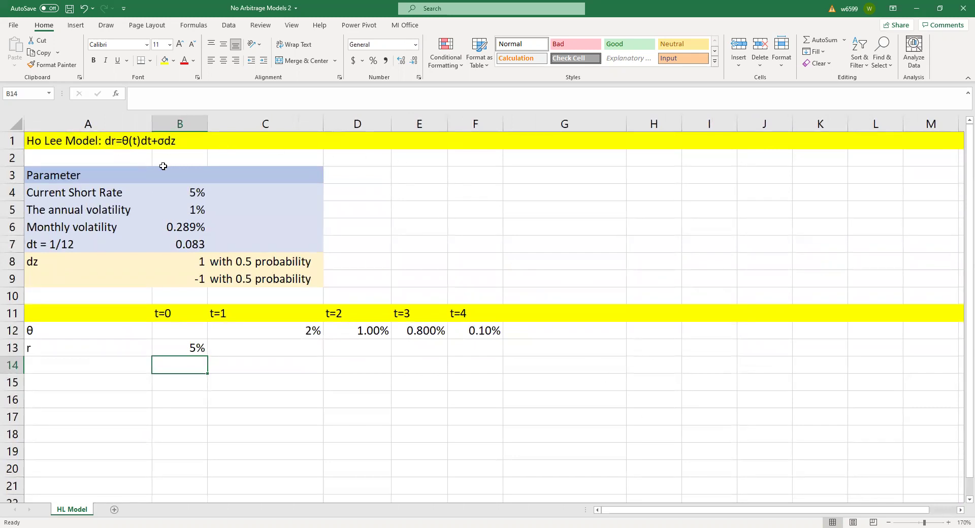
key(Right)
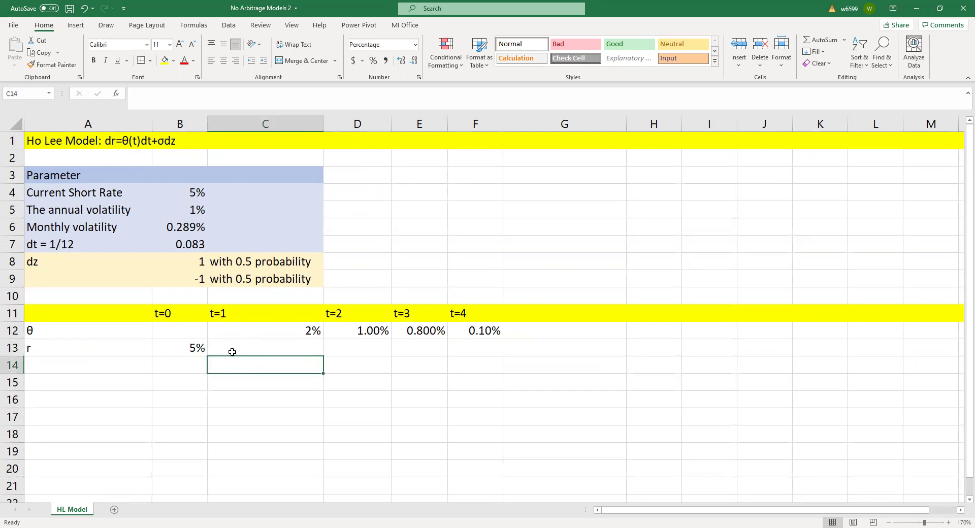
- Enter the note rt+1=rt+dr in cell C1 beside the model title
click(54, 350)
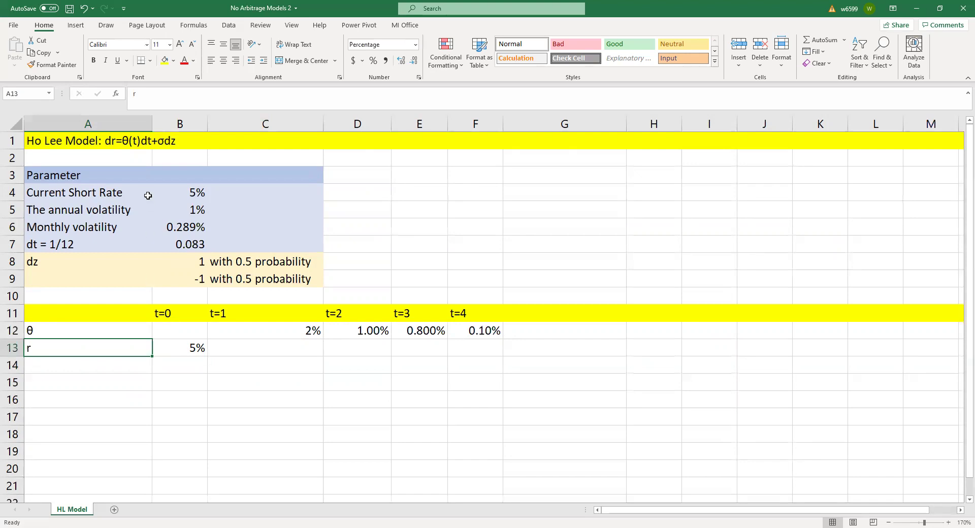
click(224, 189)
click(241, 139)
text(r)
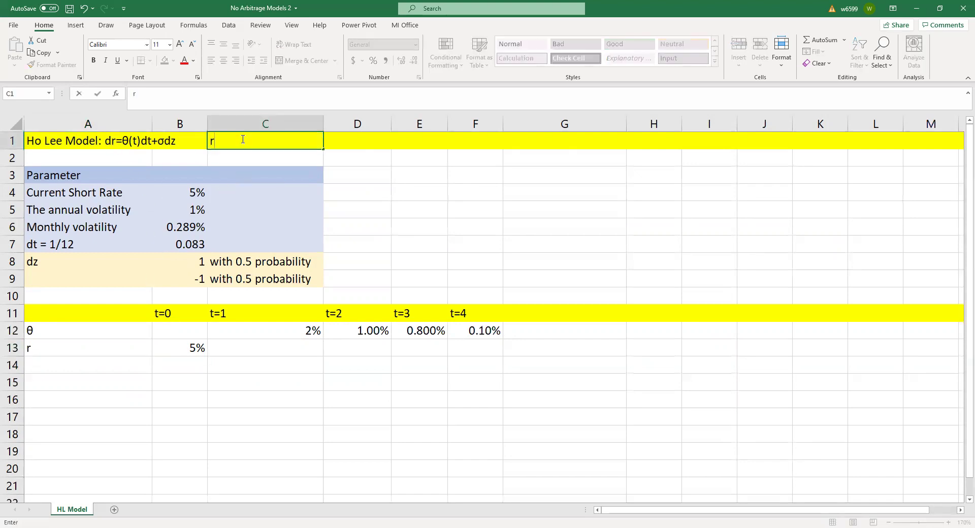
text(t+1=rt+dr)
click(350, 159)
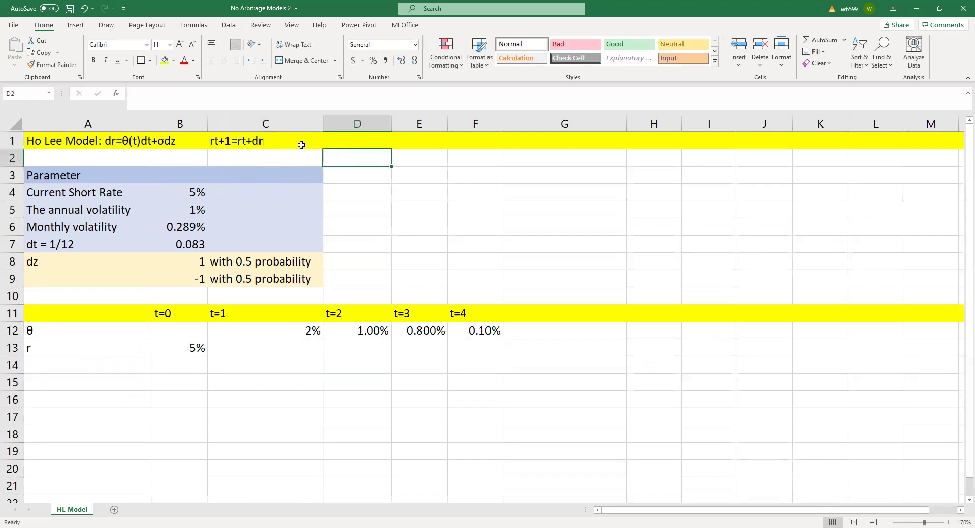
- Make the note read r(t+1) and shrink the (t+1) characters into a subscript
click(217, 140)
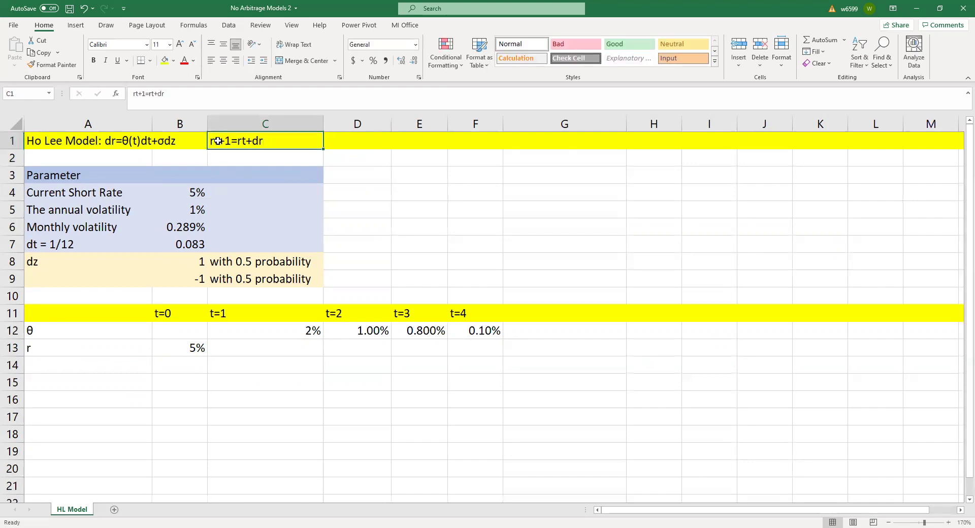
click(137, 95)
text((t+1)
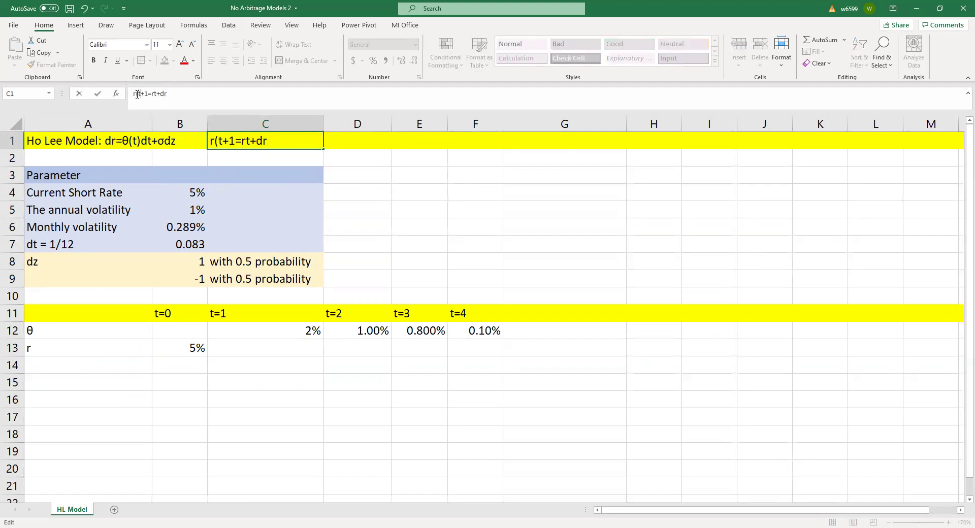
text())
drag(135, 93, 147, 92)
click(191, 44)
click(191, 45)
click(192, 45)
click(232, 152)
- Reduce the t following =r to font size 8 so it reads as a subscript
click(241, 139)
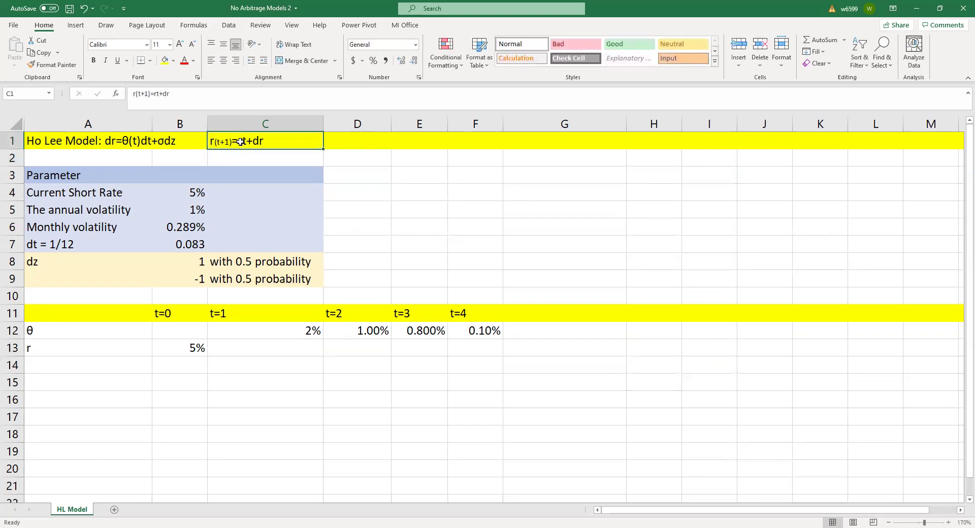
double_click(244, 140)
key(shift+Right)
click(193, 45)
click(194, 45)
click(193, 45)
click(271, 156)
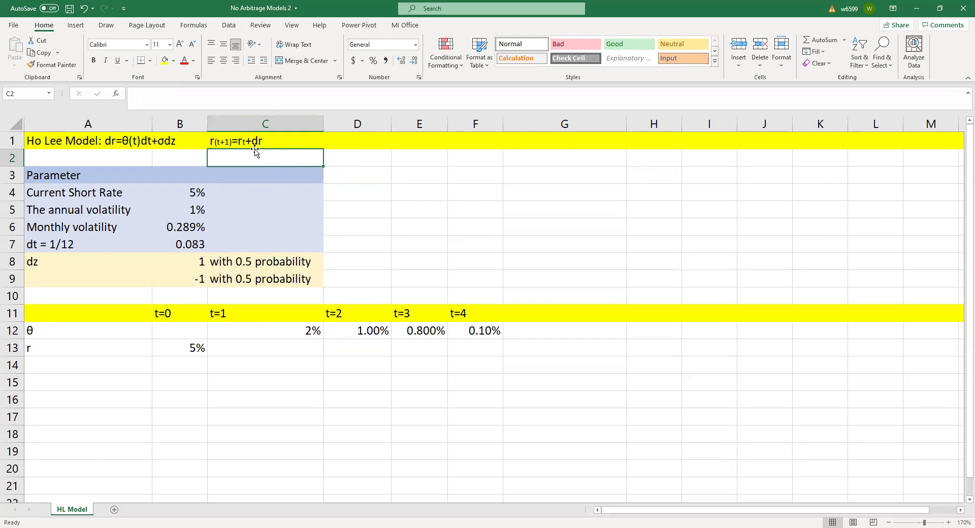
click(156, 133)
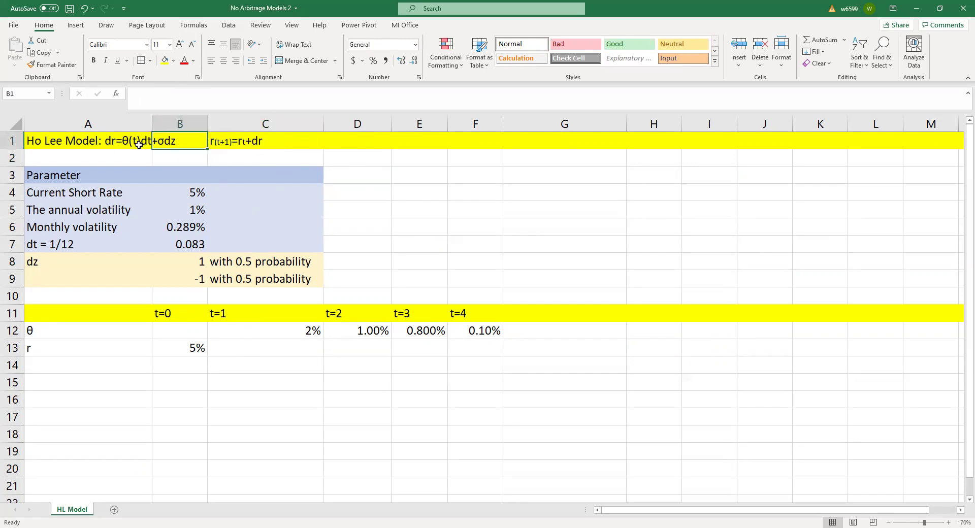
click(175, 246)
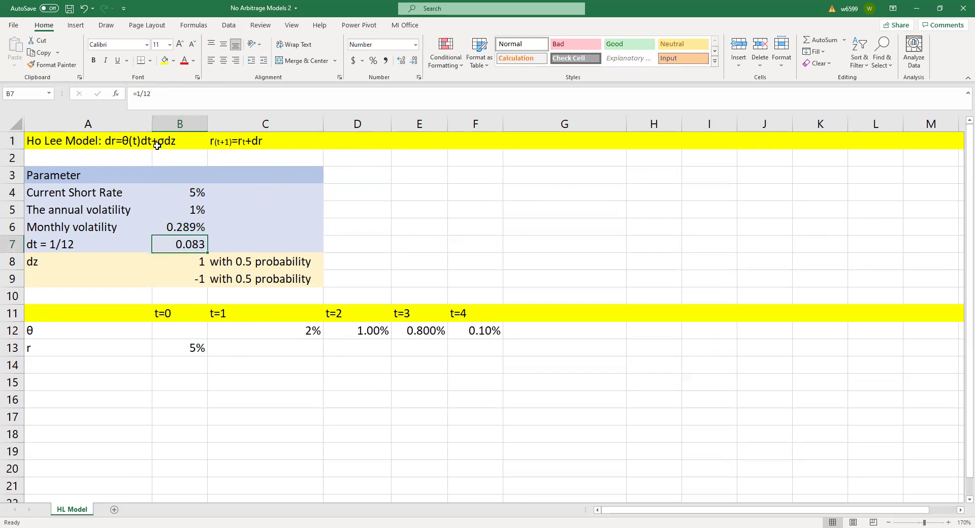
- Begin the t=1 up-move formula in C13 with θ times dt (C12*B7)
click(181, 223)
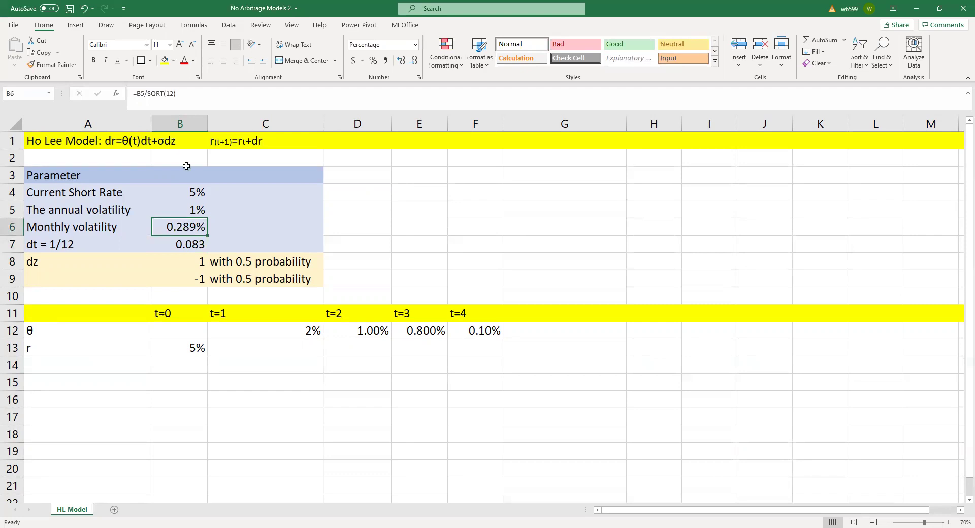
click(238, 348)
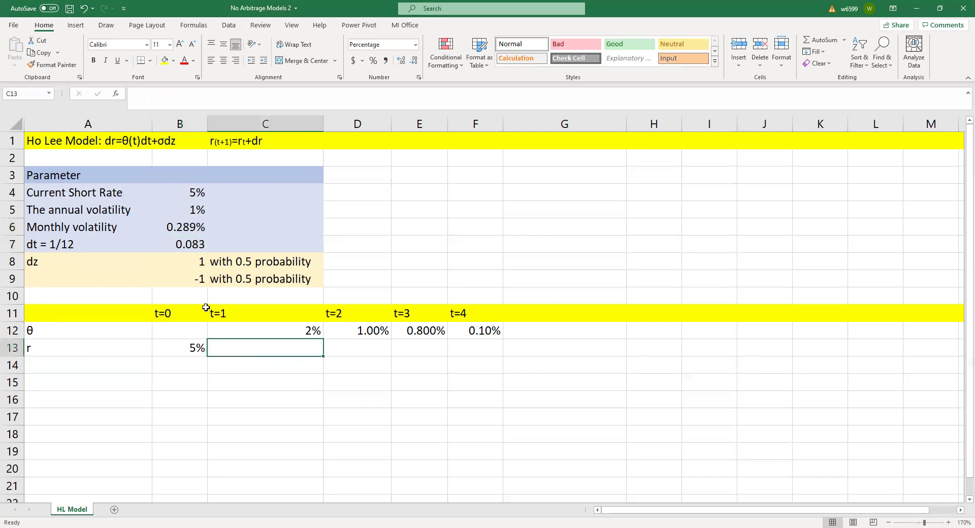
click(183, 268)
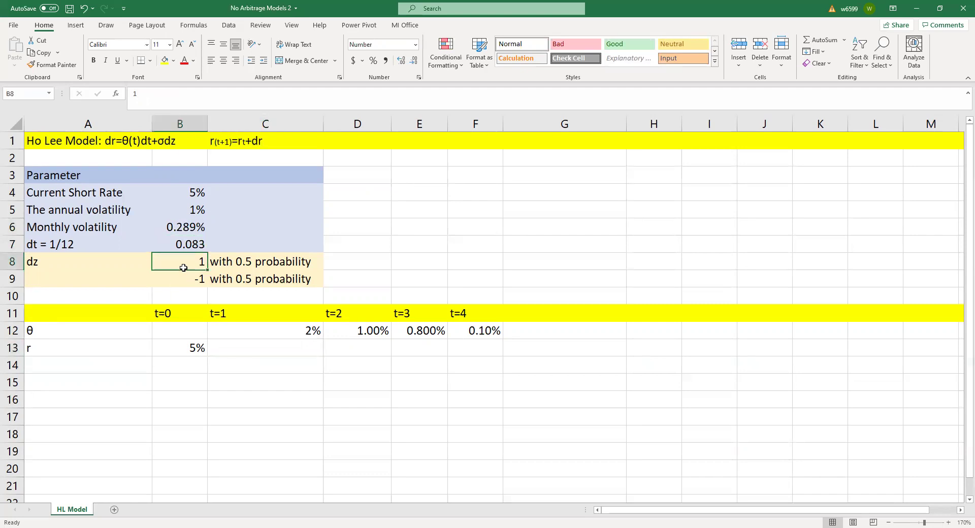
click(235, 344)
text(=)
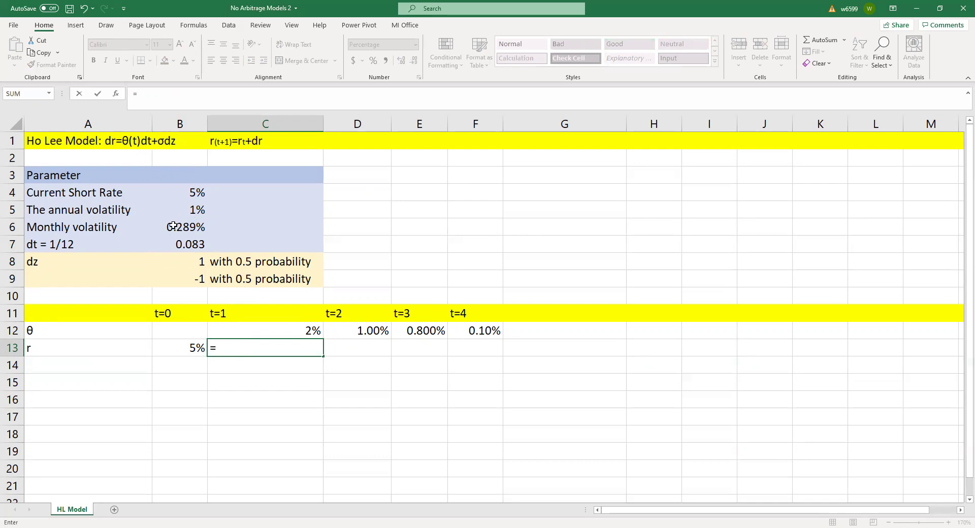
click(258, 331)
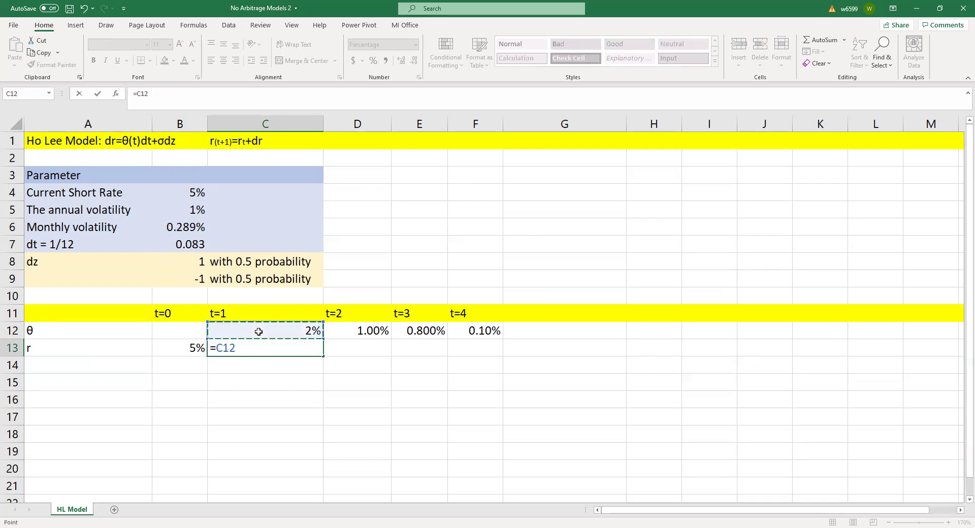
text(*)
click(183, 246)
- Add B6*B8 and the t=0 rate B13 to finish C13 at 5.455%
text(+)
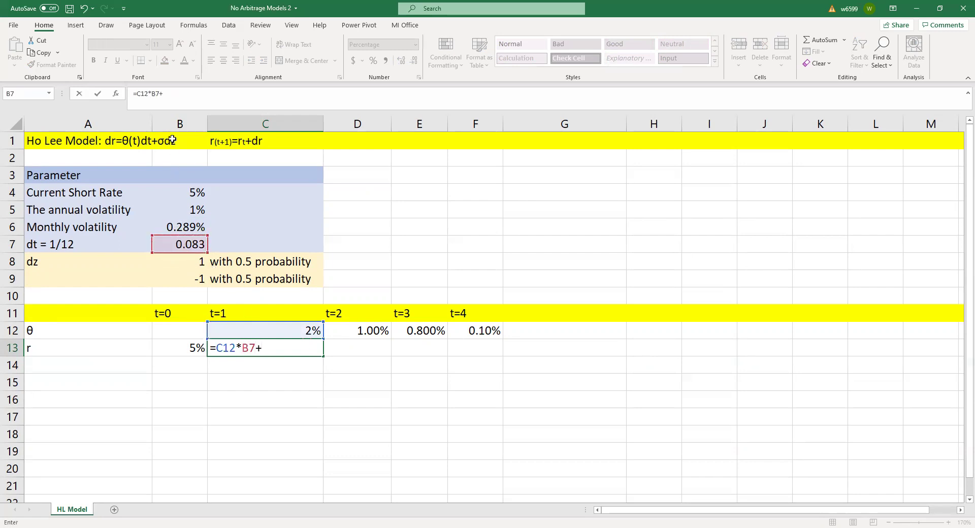
click(183, 227)
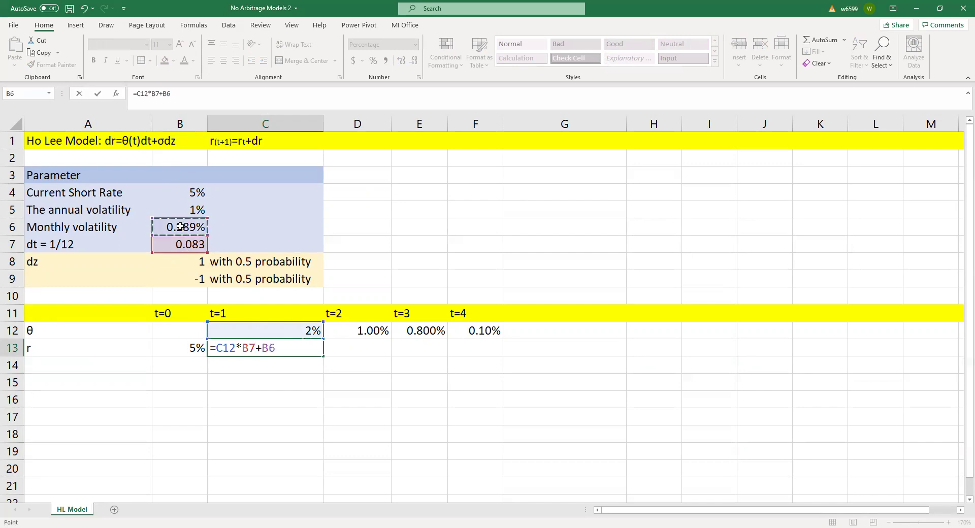
text(*)
click(186, 262)
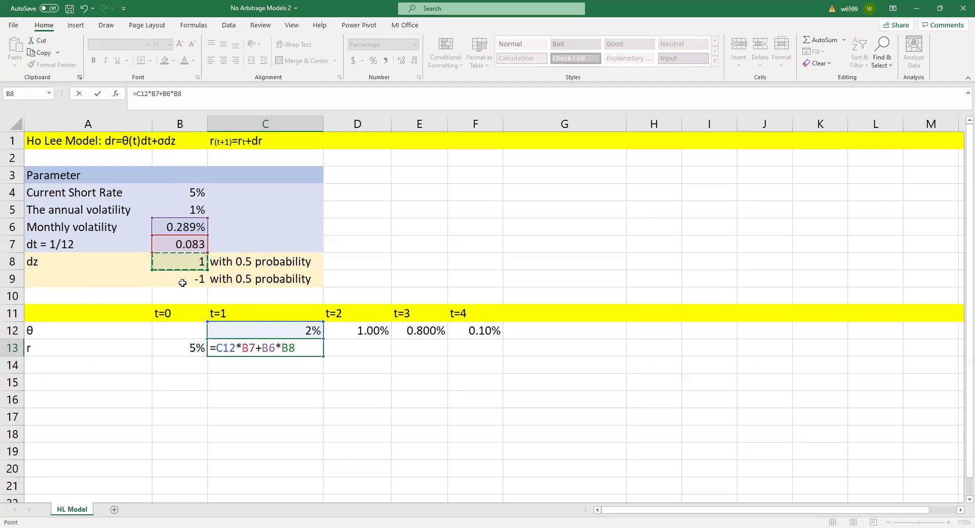
click(219, 350)
text(+)
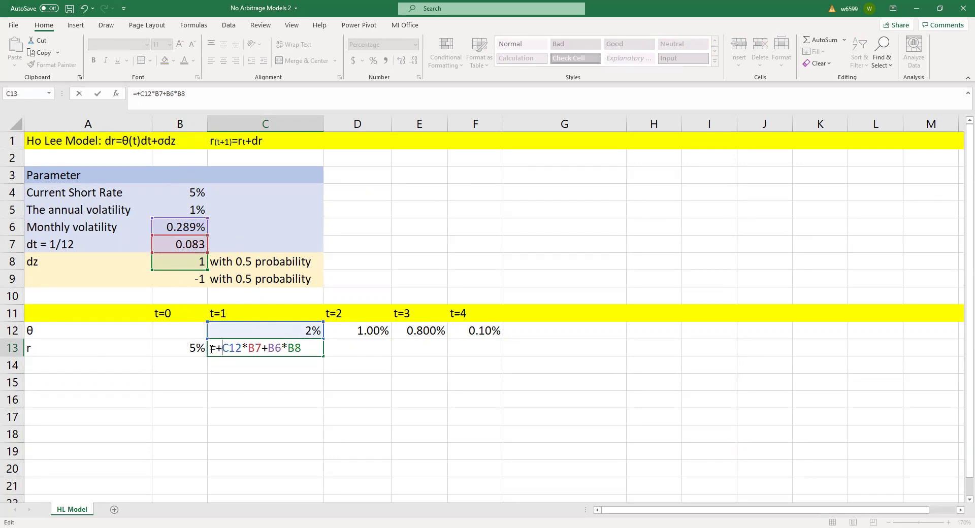
click(195, 348)
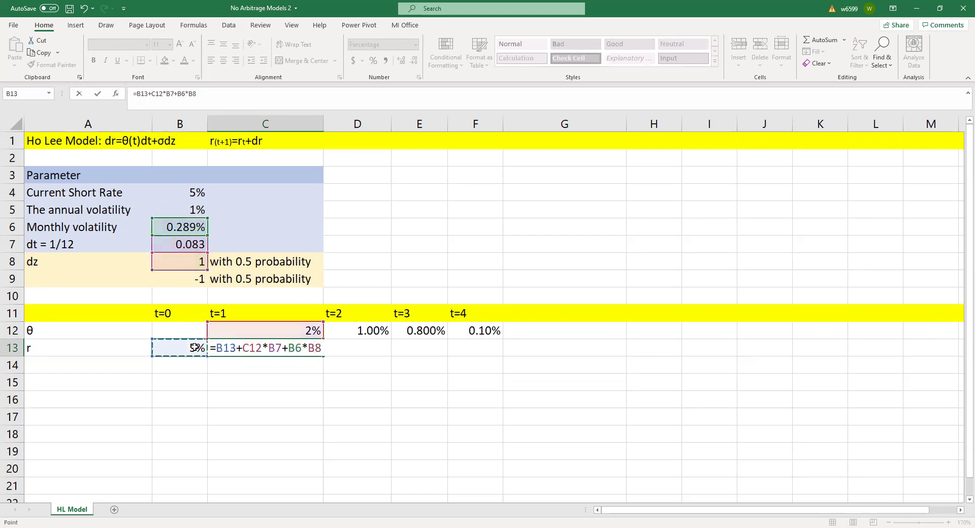
key(Return)
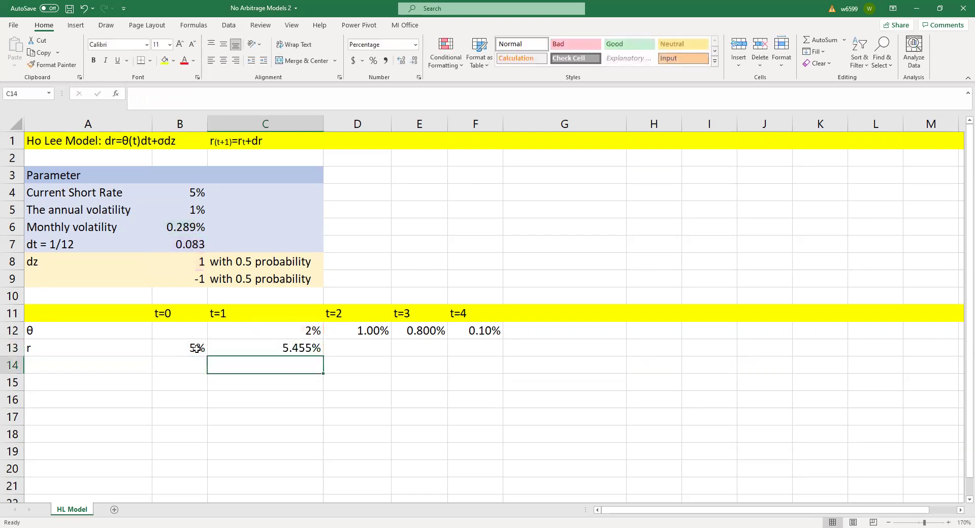
click(232, 346)
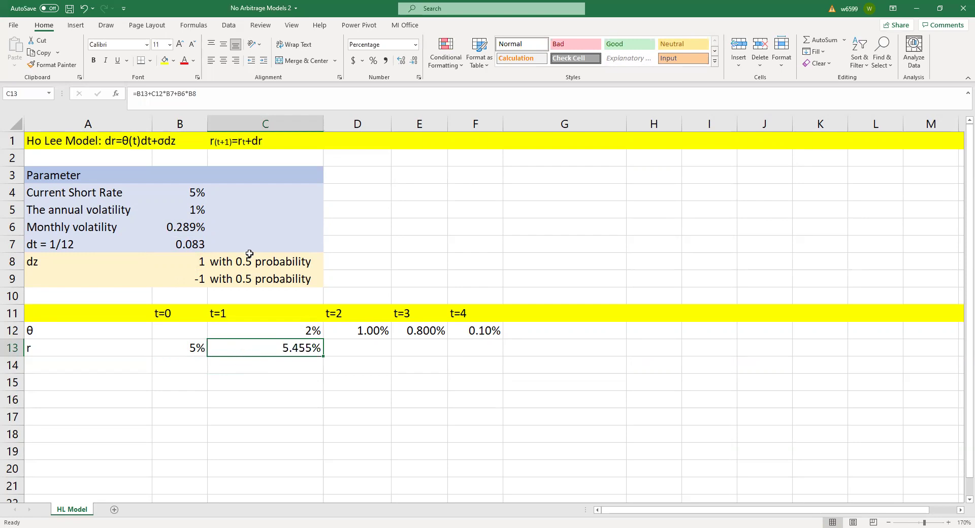
click(243, 362)
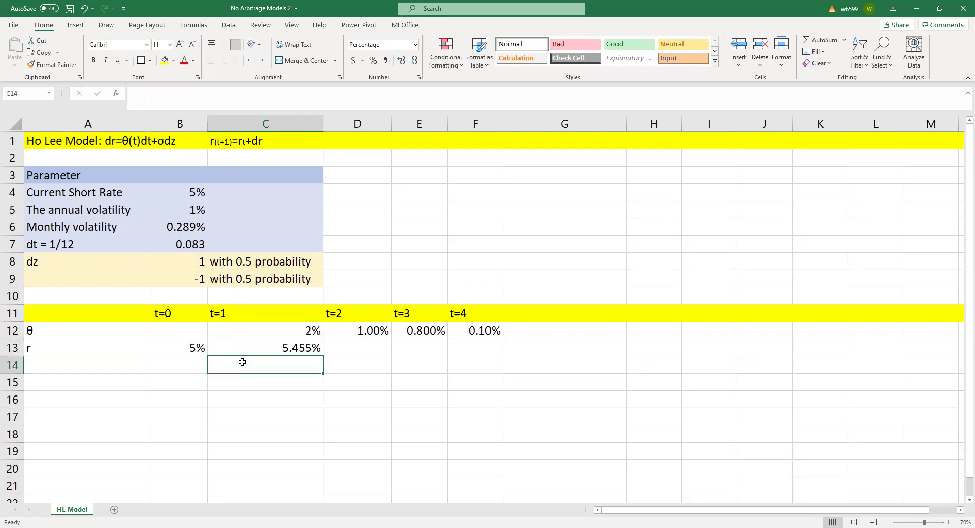
- Enter =B13+C12*B7+B6*B9 in C14 for the t=1 down-move rate of 4.878%
text(=)
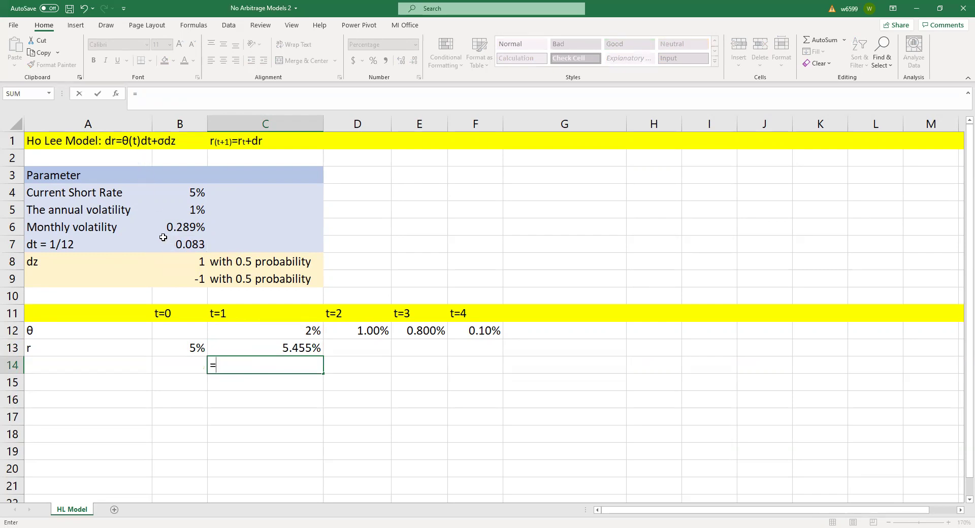
click(265, 333)
text(*)
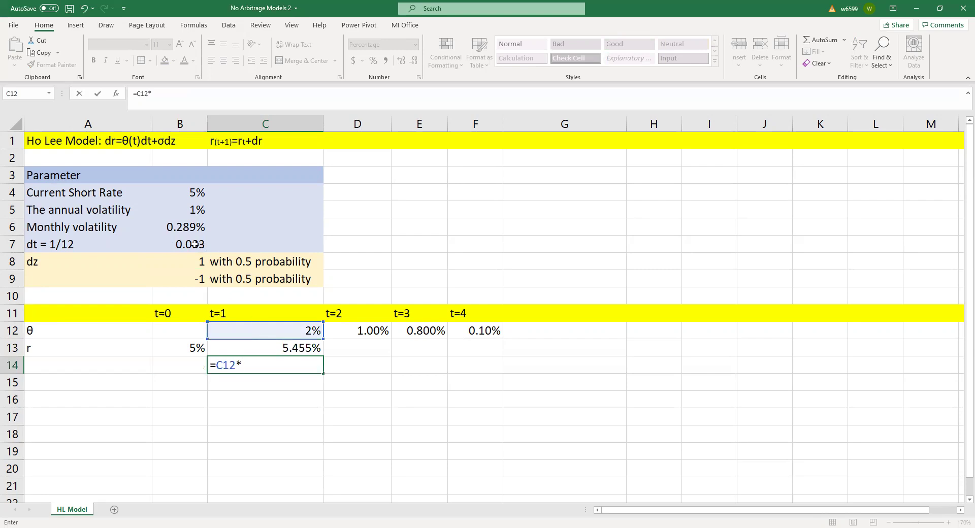
click(173, 241)
text(+)
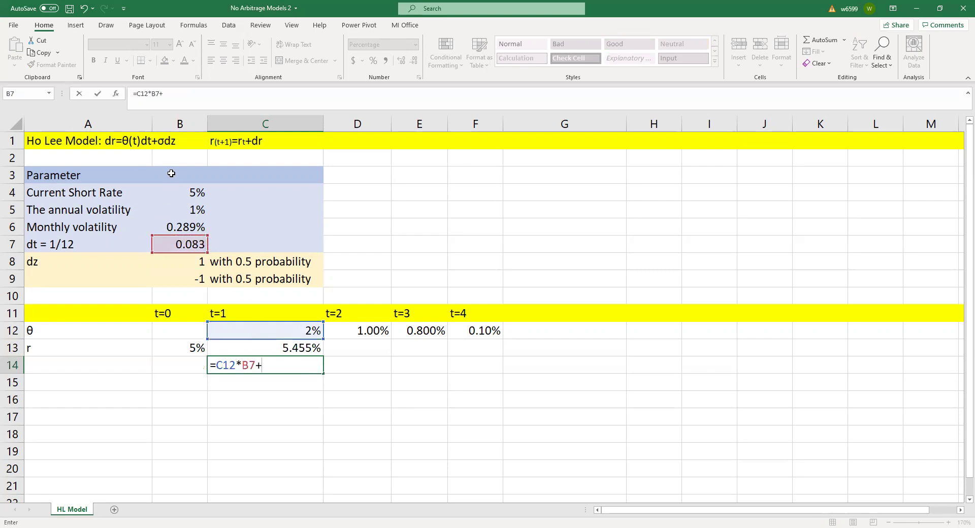
click(182, 225)
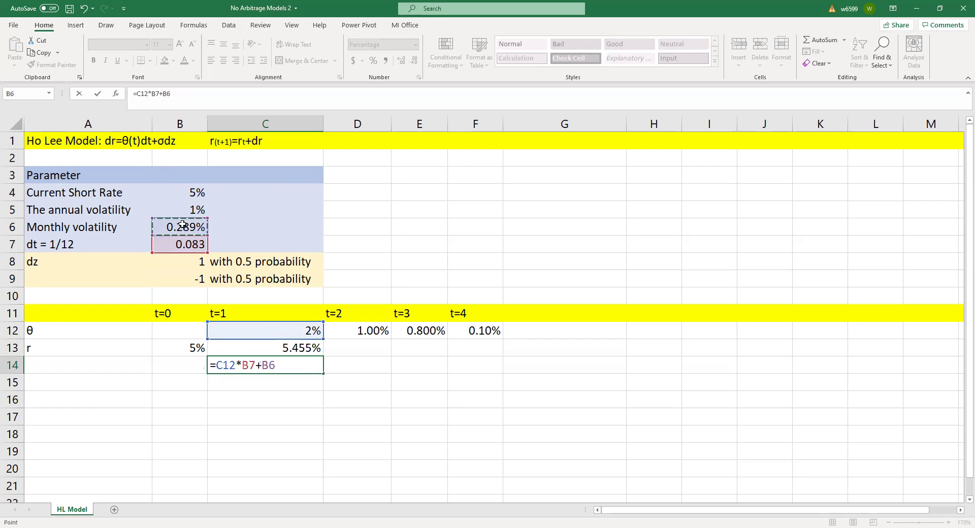
text(*)
click(188, 282)
click(215, 364)
text(+)
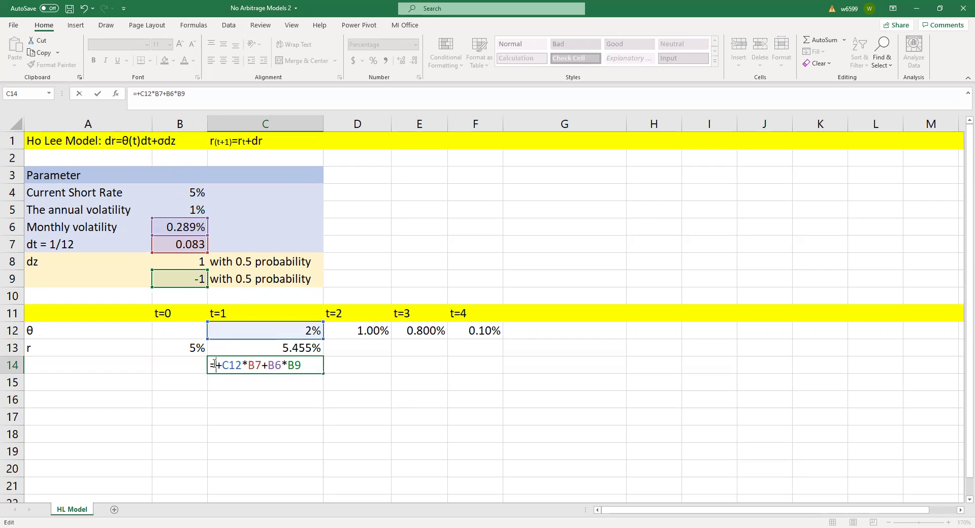
click(195, 346)
key(Return)
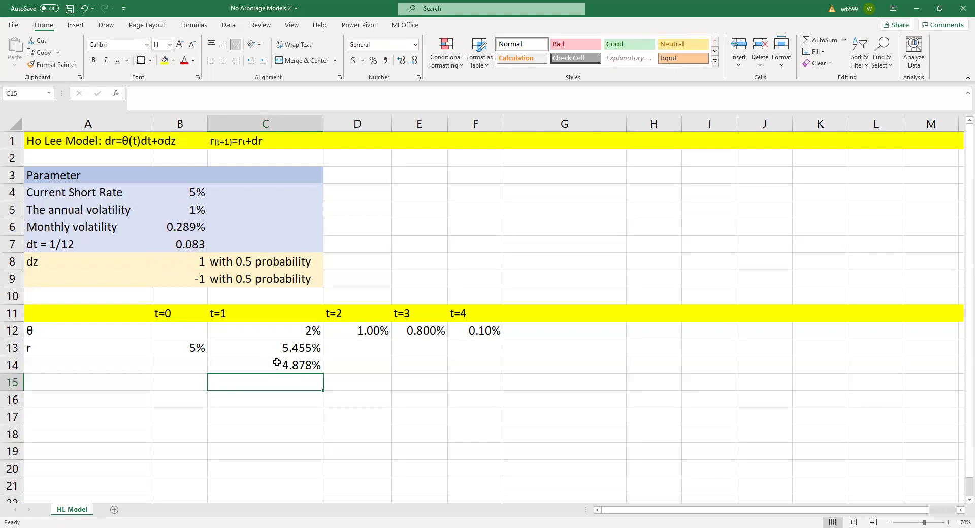
click(341, 347)
text(=)
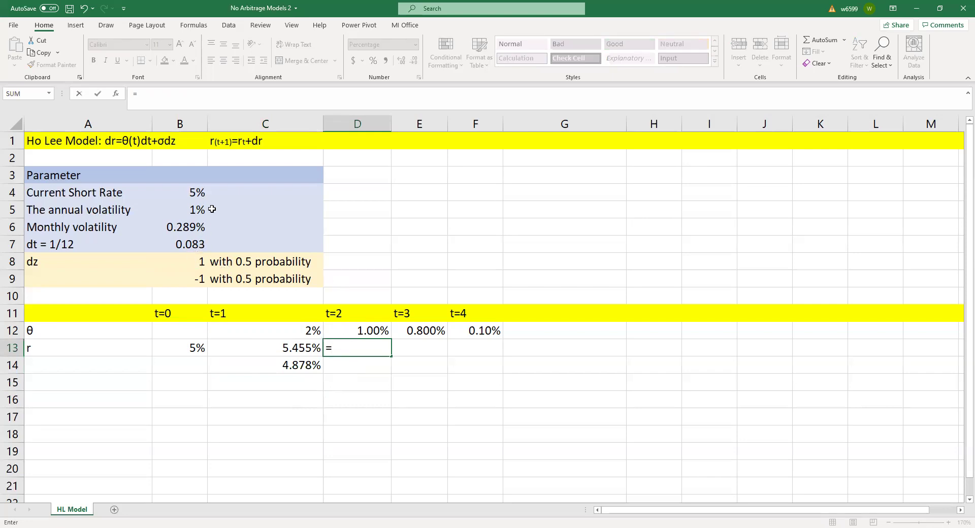
- Complete D13 as =C13+D12*B7+B6*B8, giving the t=2 up-up rate 5.827%
click(335, 330)
text(*)
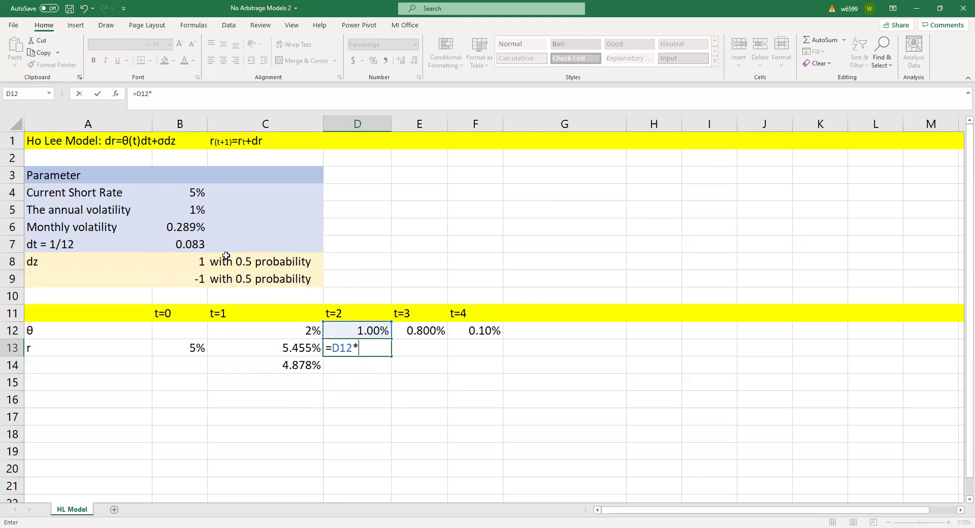
click(182, 246)
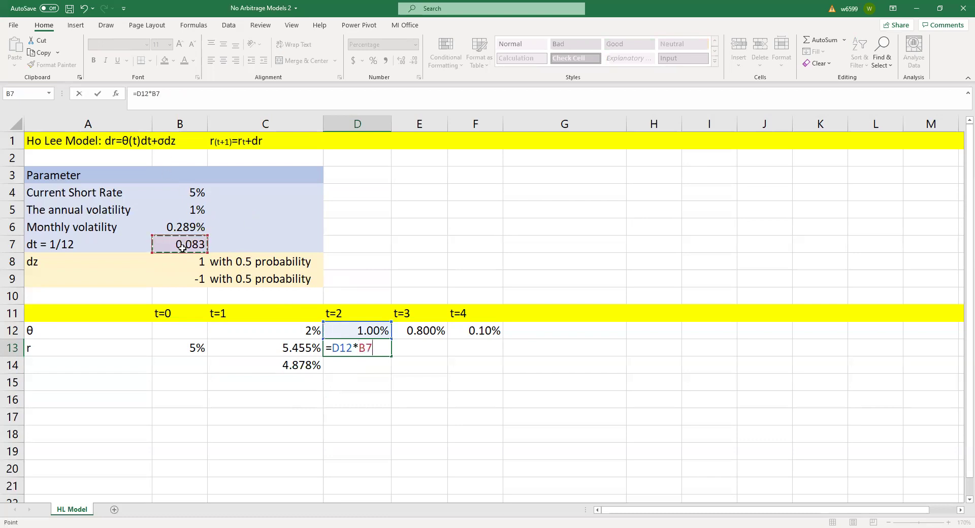
text(+)
click(162, 230)
text(*)
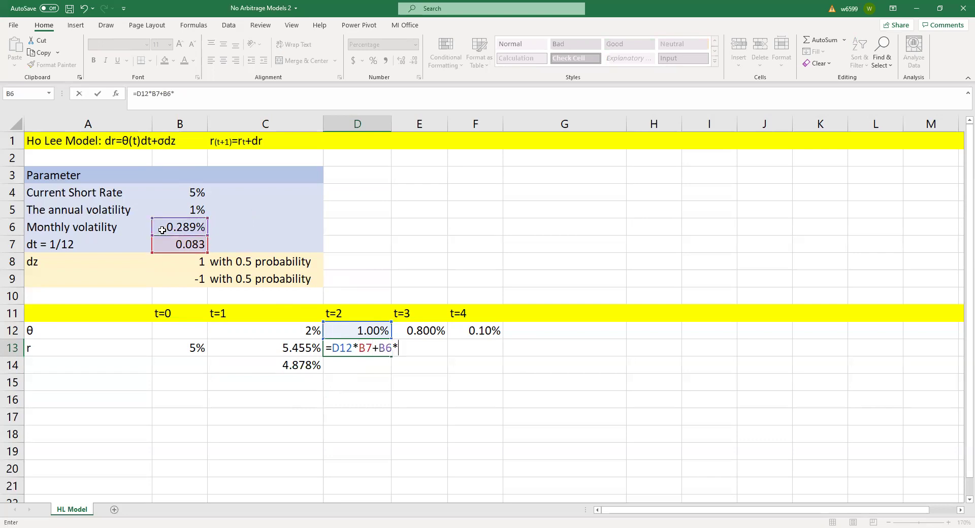
click(179, 261)
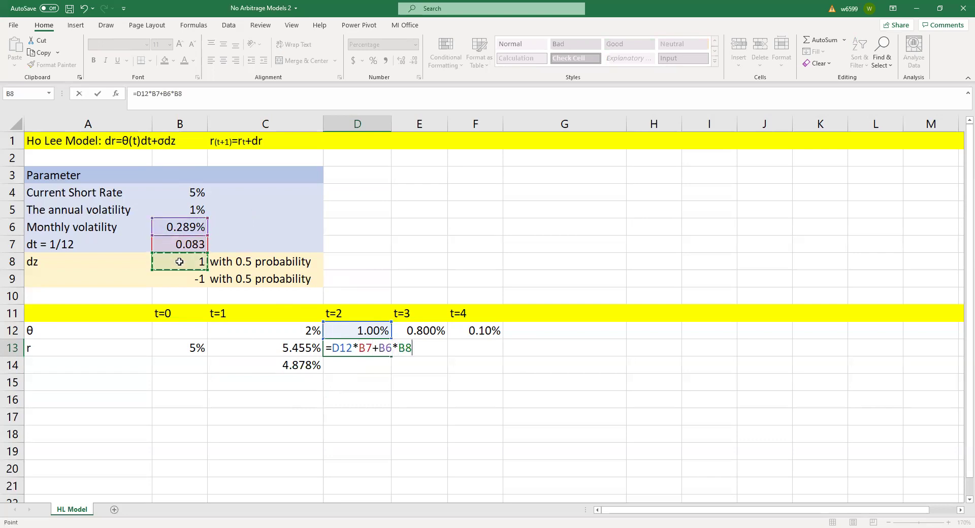
click(330, 348)
text(+)
click(308, 350)
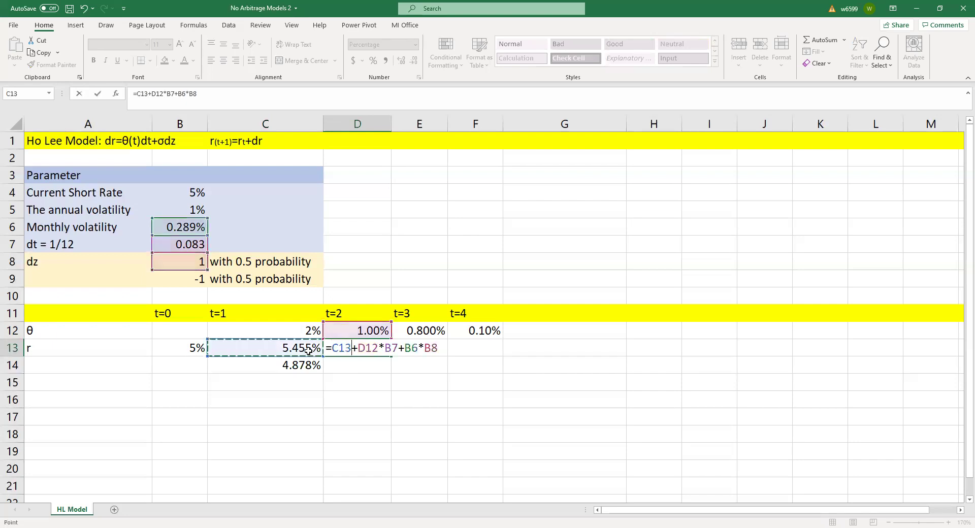
key(Return)
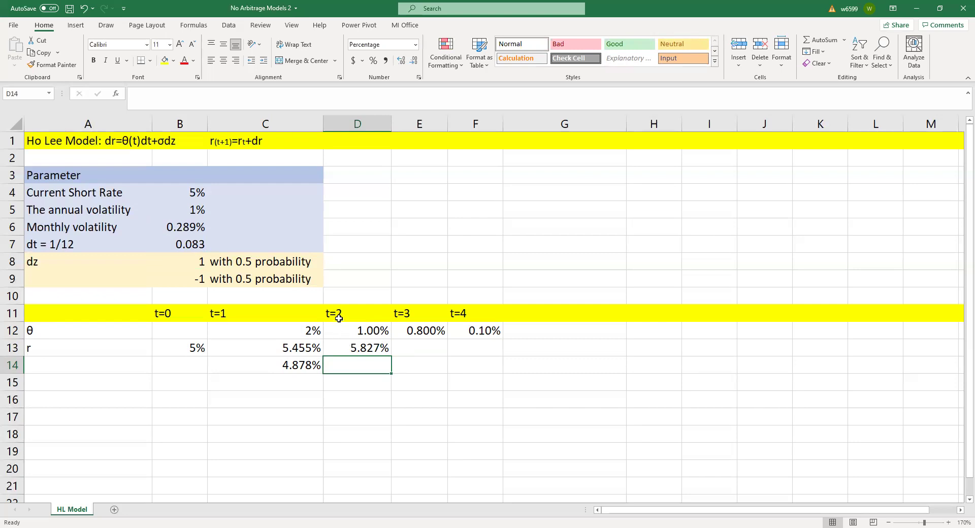
text(=)
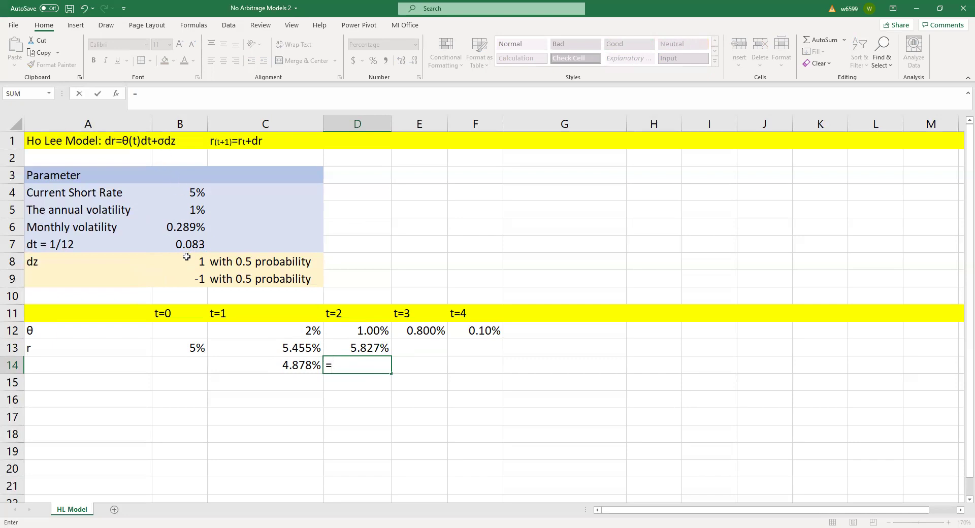
- Complete D14 as =C13+D12*B7+B6*B9, giving the t=2 up-down rate 5.250%
click(365, 333)
text(*)
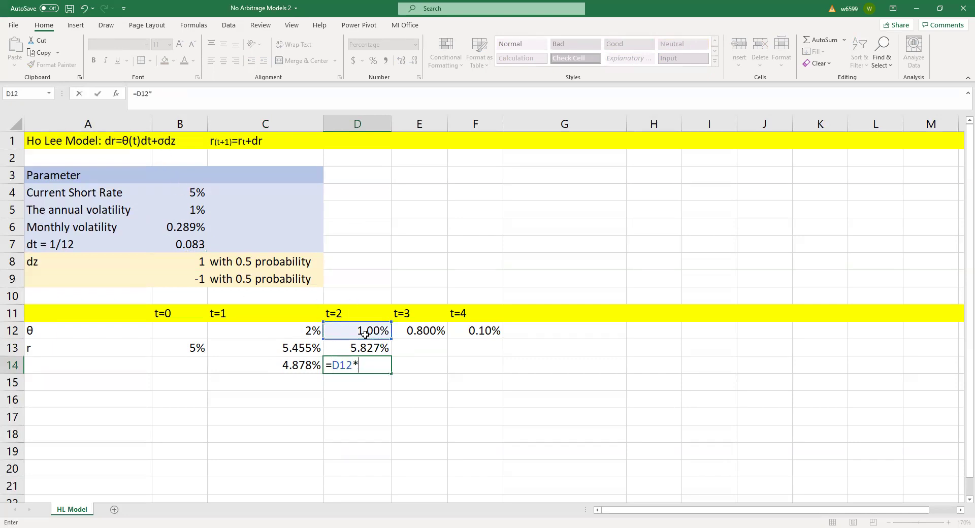
click(158, 246)
text(+)
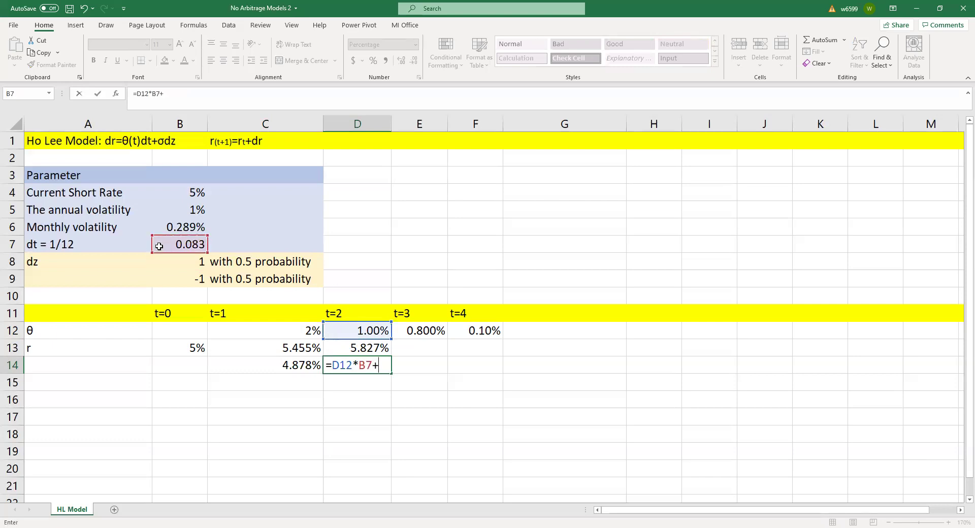
click(164, 230)
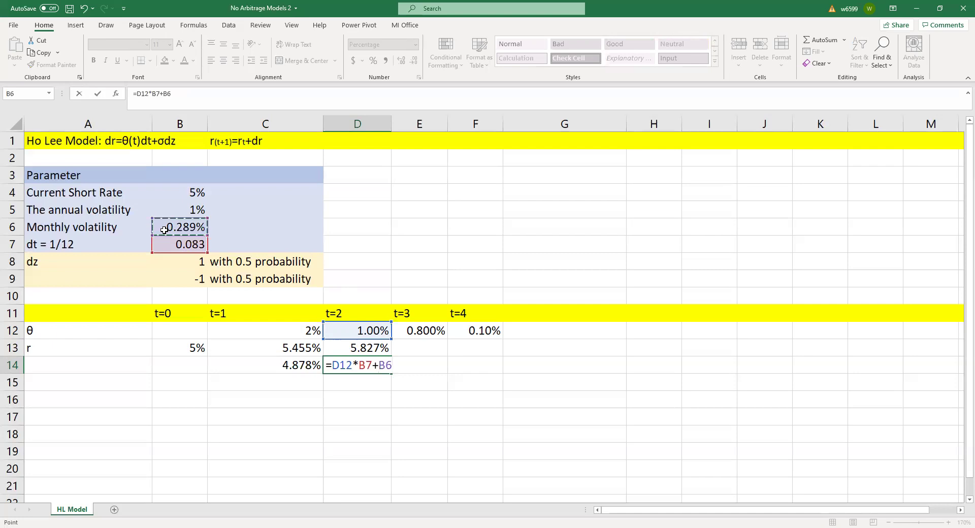
text(*)
click(180, 276)
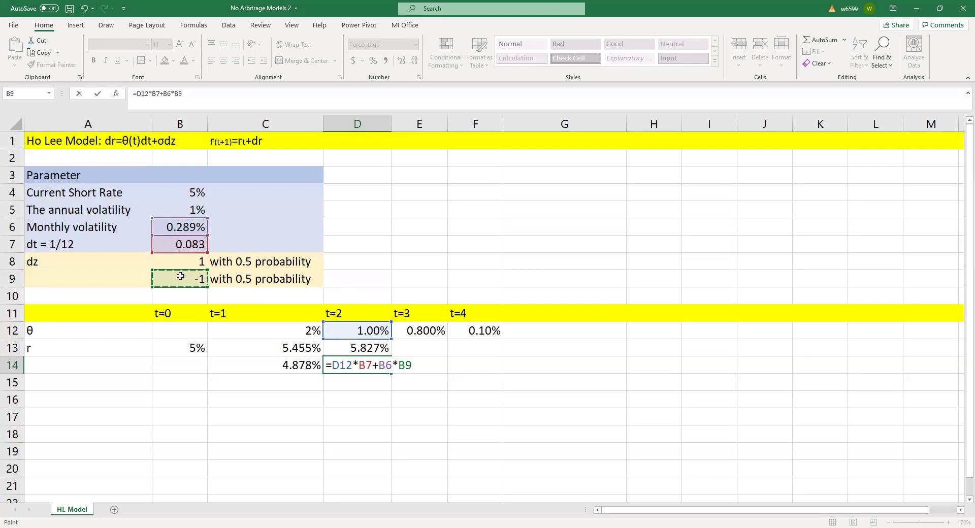
click(332, 366)
click(302, 348)
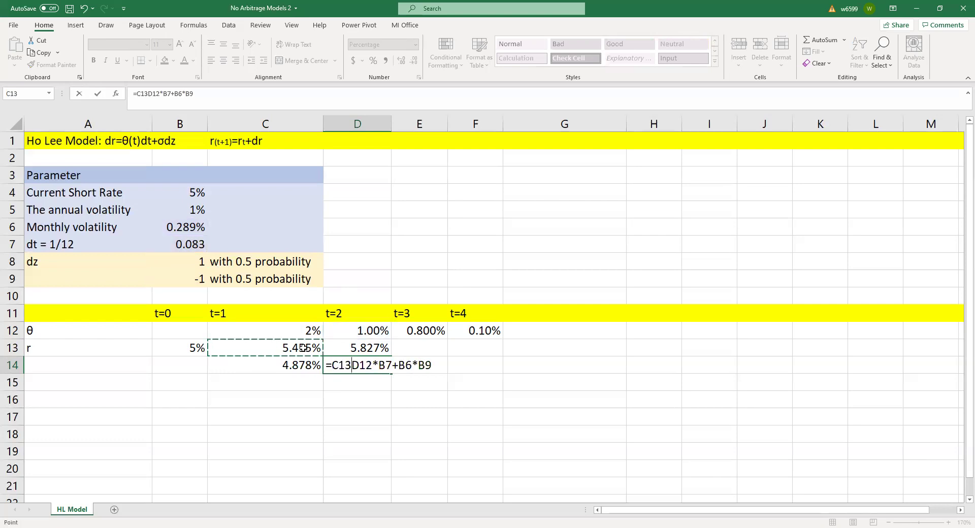
text(+)
key(Return)
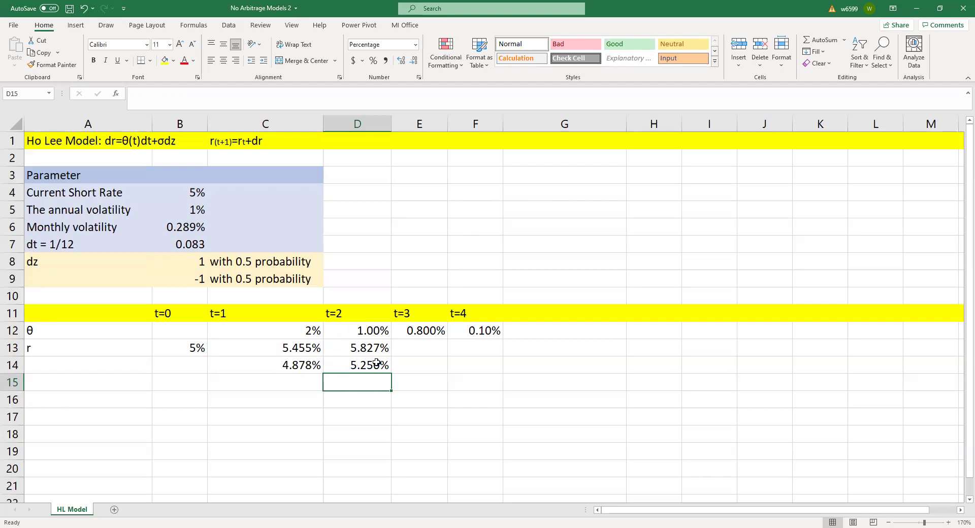
click(304, 363)
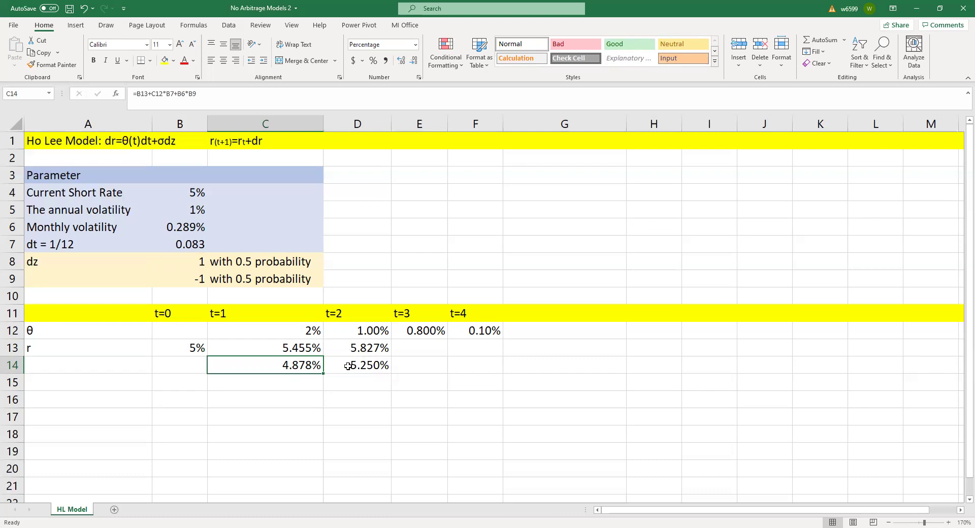
click(347, 421)
text(=-)
key(BackSpace)
click(347, 329)
text(*)
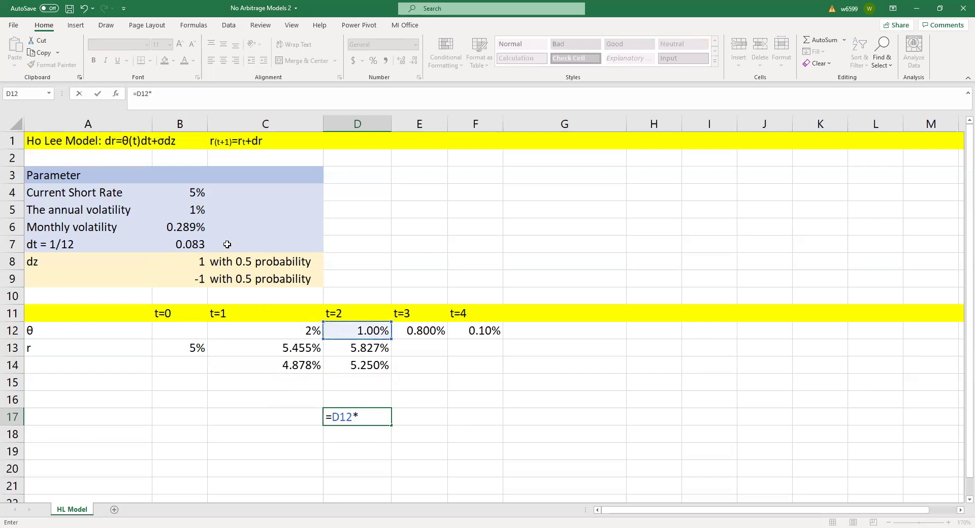
click(173, 242)
text(+)
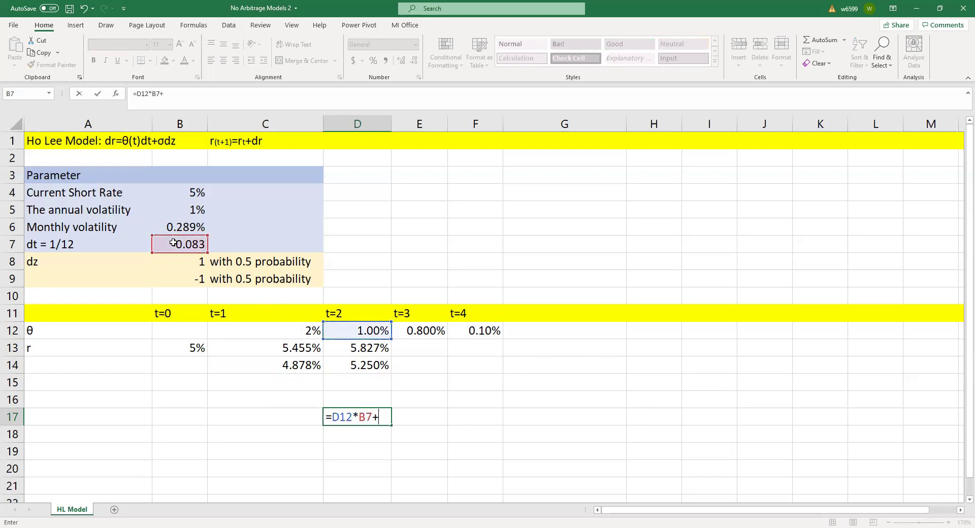
click(177, 227)
text(*)
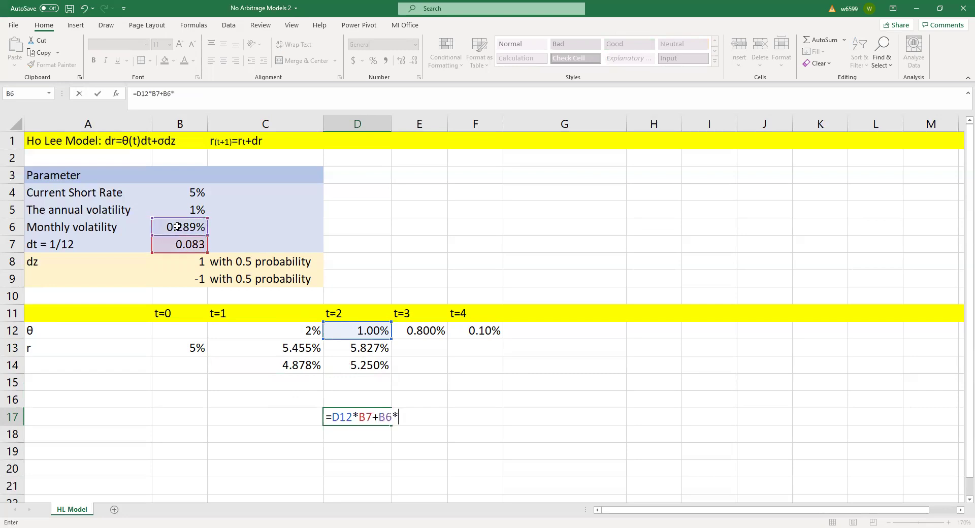
click(188, 261)
text(+)
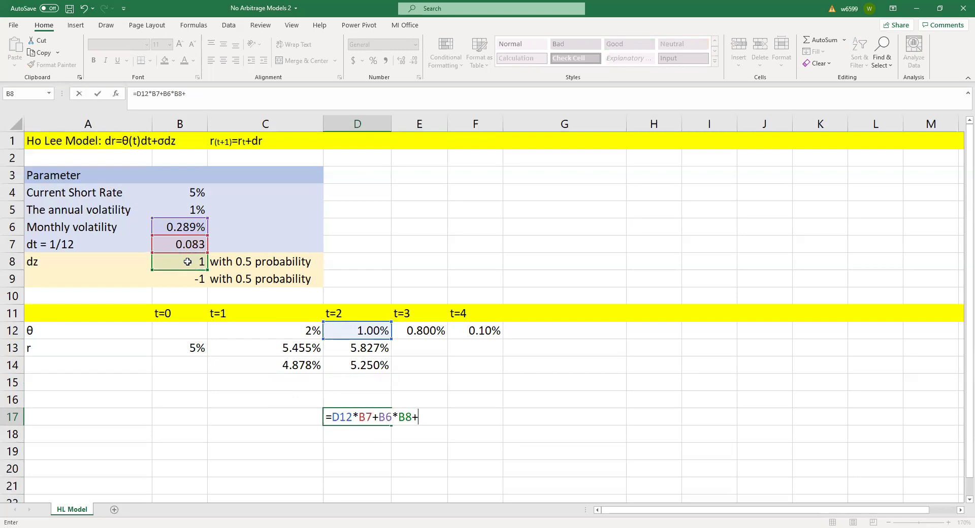
click(280, 366)
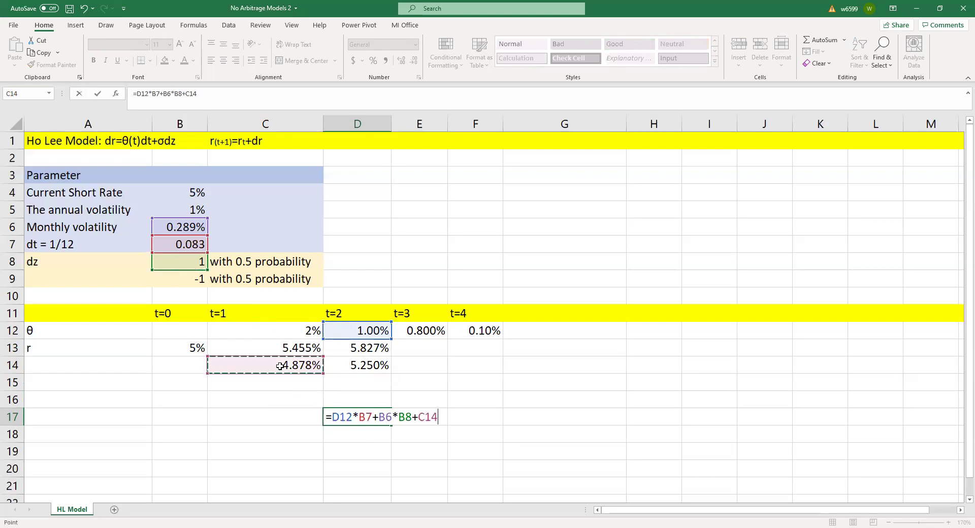
key(Return)
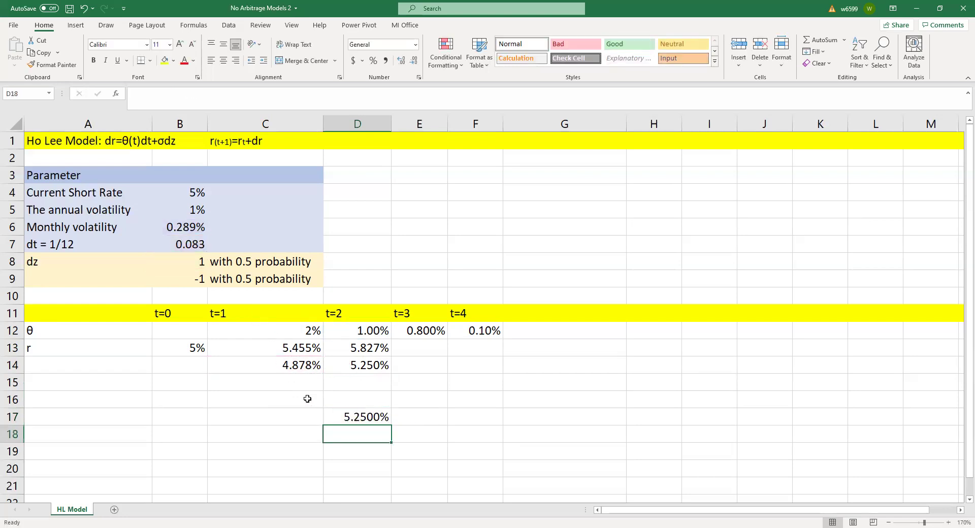
key(Up)
click(344, 372)
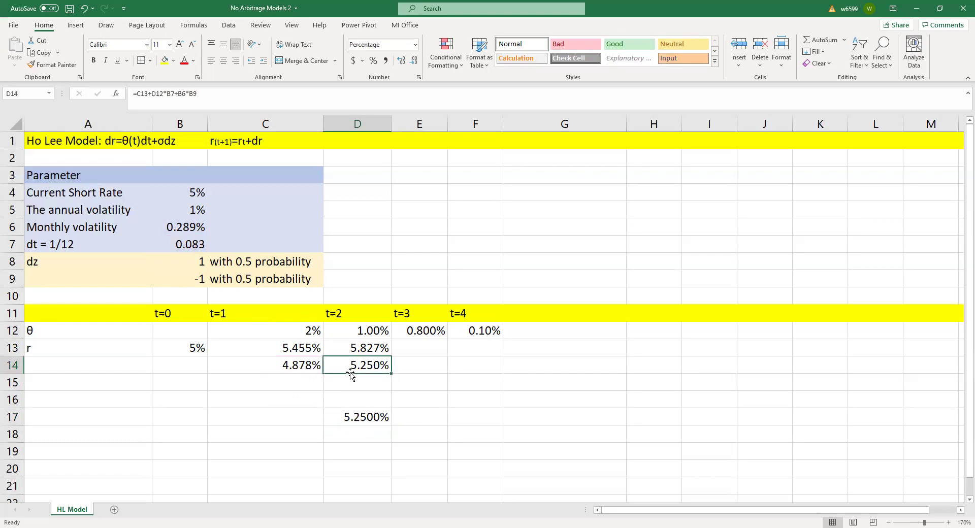
click(366, 414)
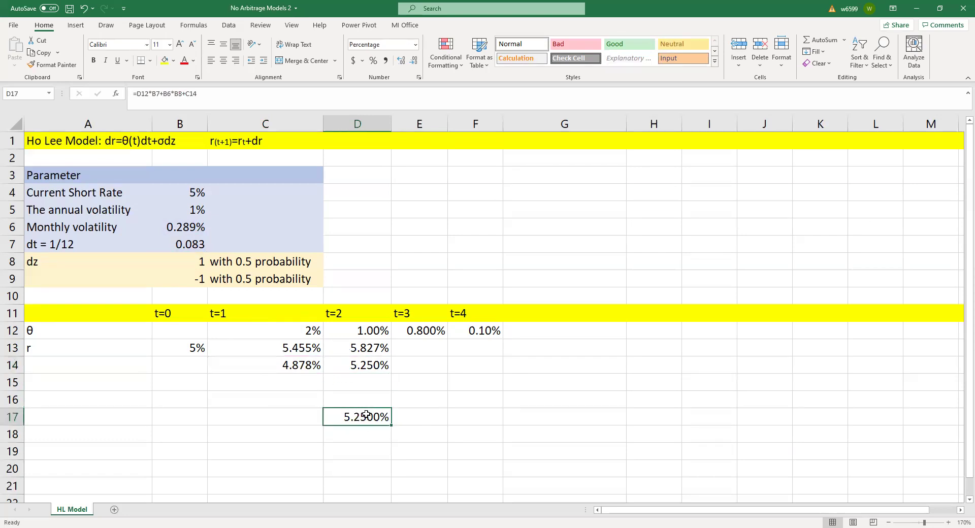
key(Delete)
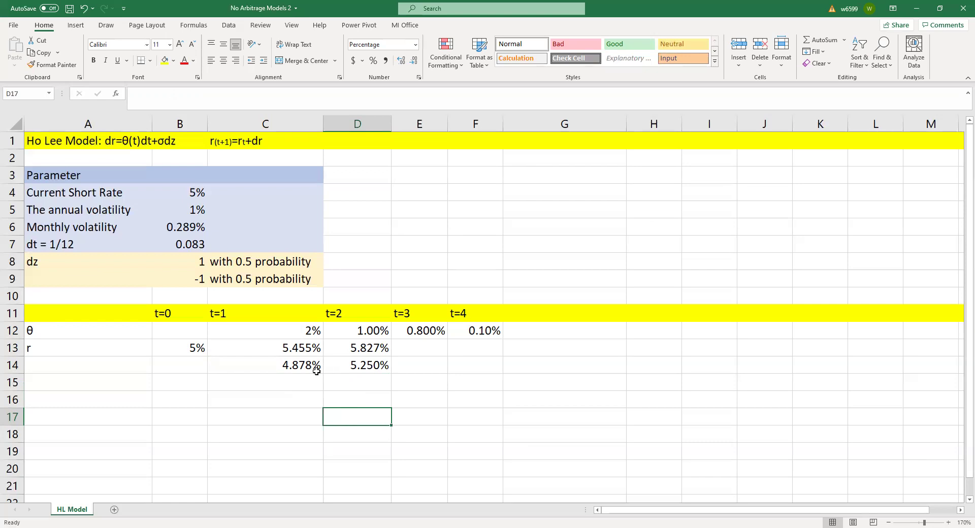
- Enter =C14+D12*B7+B6*B9 in D15 for the lowest t=2 rate, 4.673%
click(348, 381)
text(=)
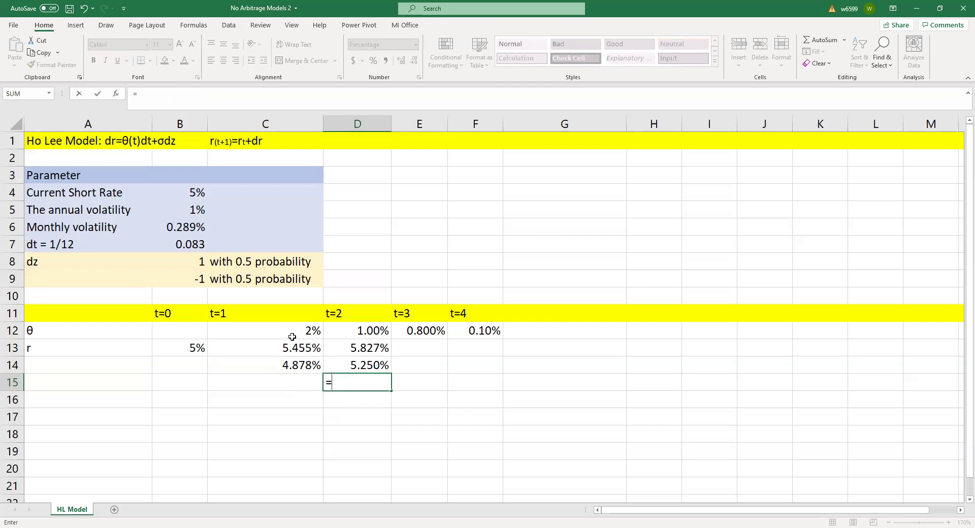
click(365, 329)
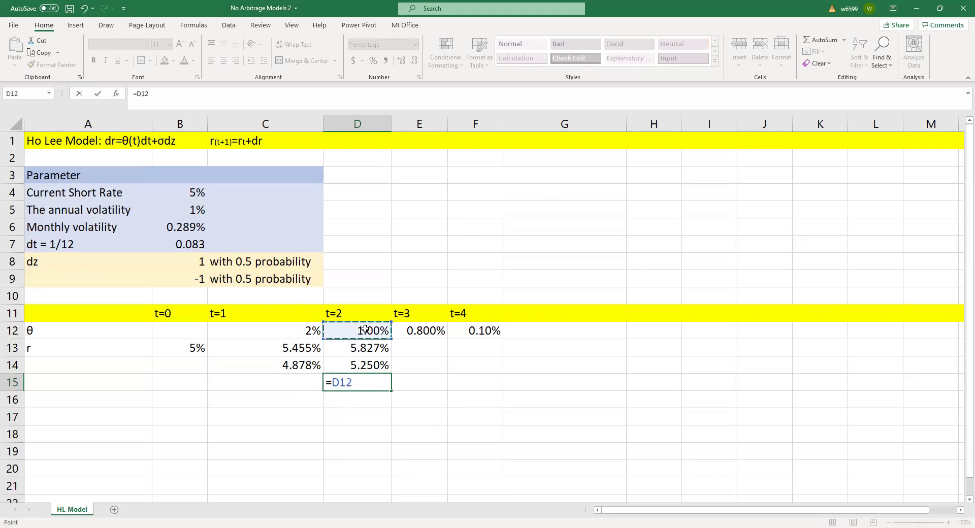
text(*)
click(194, 241)
text(+)
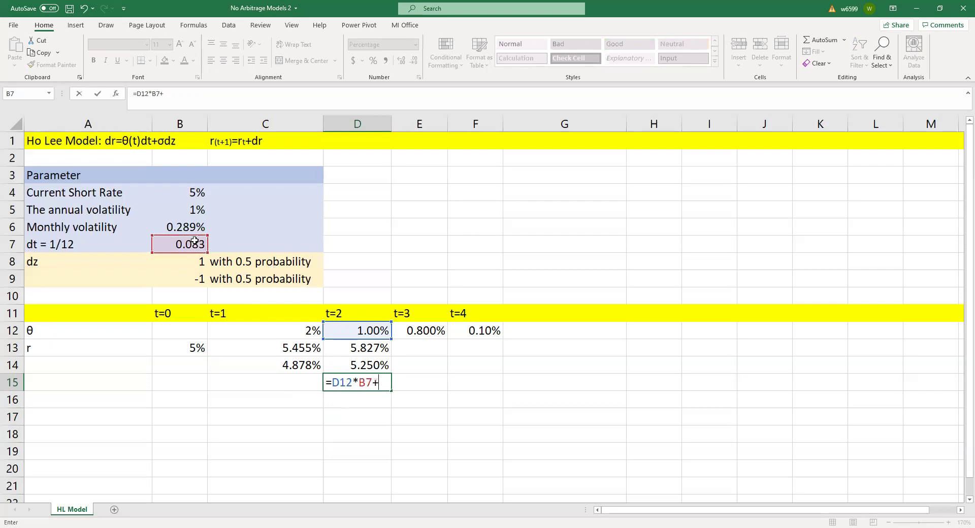
click(193, 227)
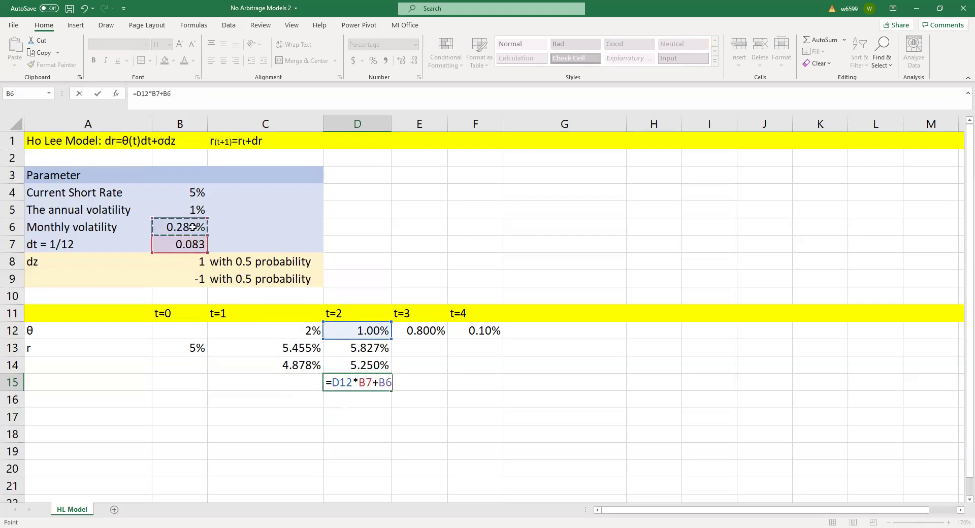
text(*)
click(177, 277)
click(333, 381)
click(315, 365)
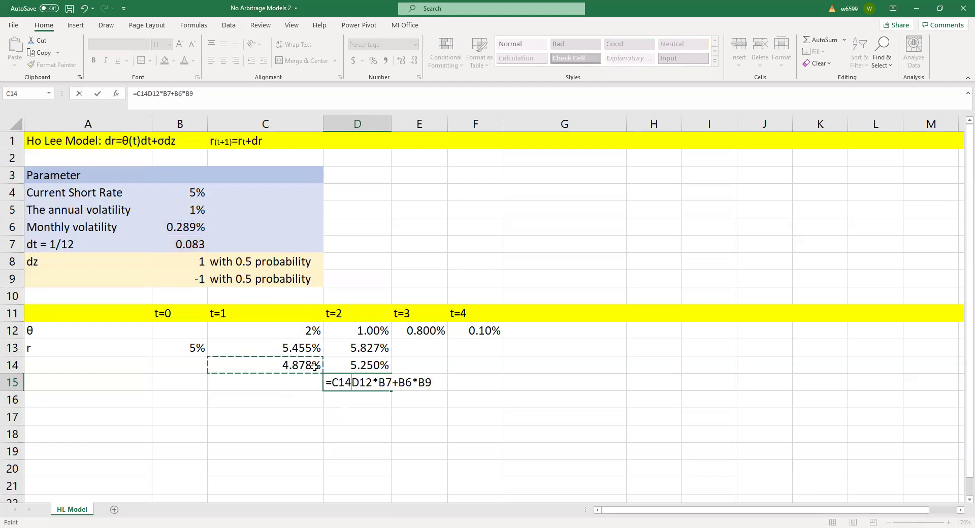
text(+)
key(Return)
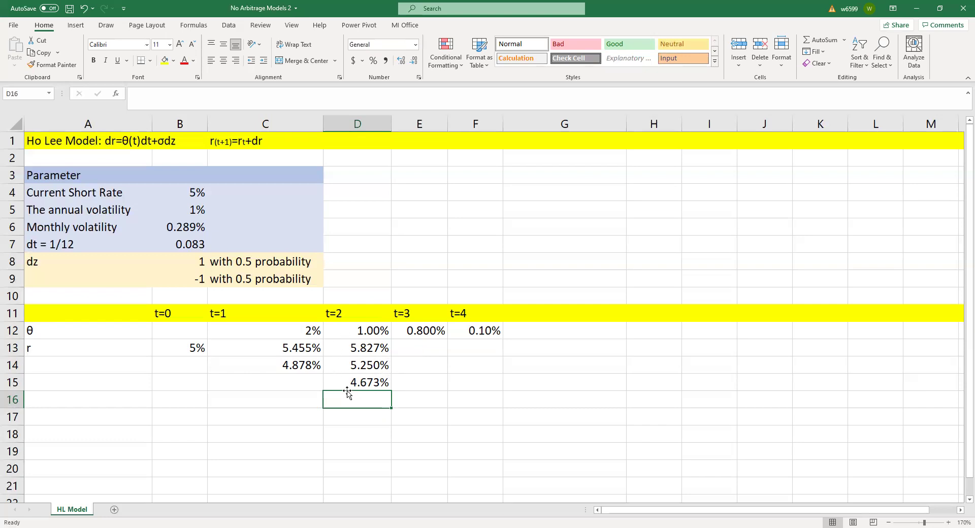
click(419, 345)
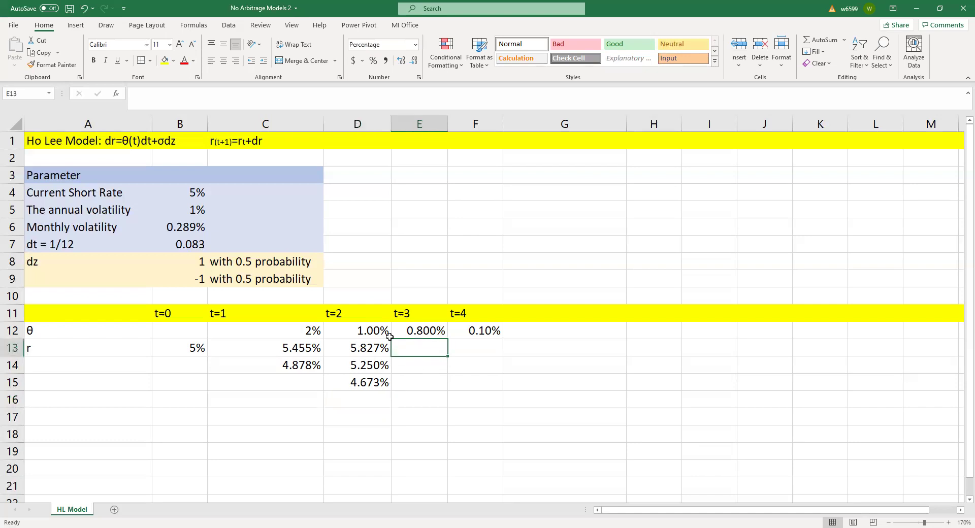
- Enter =D13+E12*B7+B6*B8 in E13 for the top t=3 rate, 6.183%
text(=)
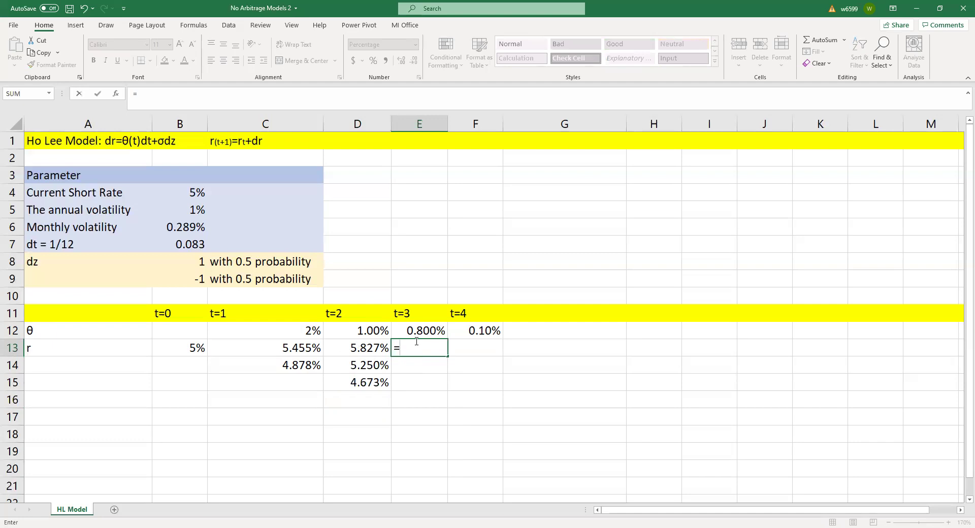
click(410, 331)
text(*)
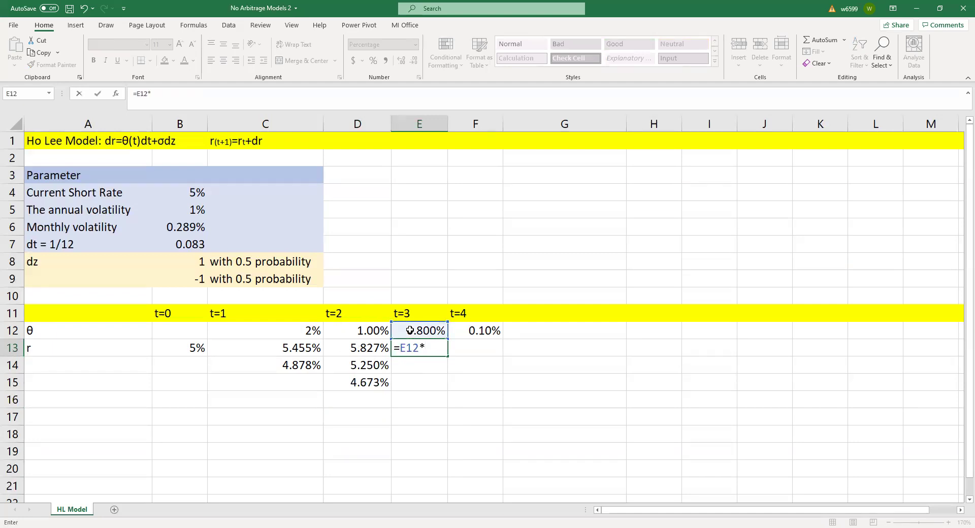
click(180, 244)
text(+)
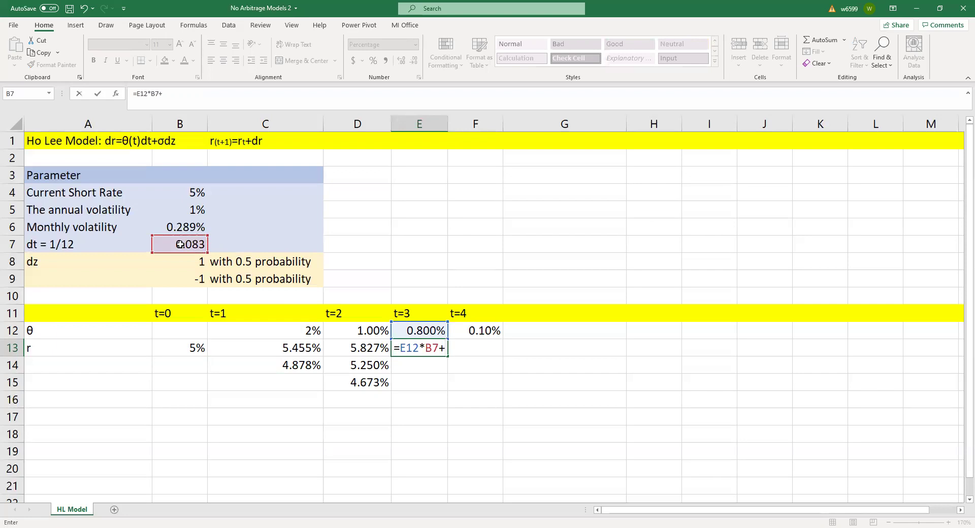
click(173, 226)
text(*)
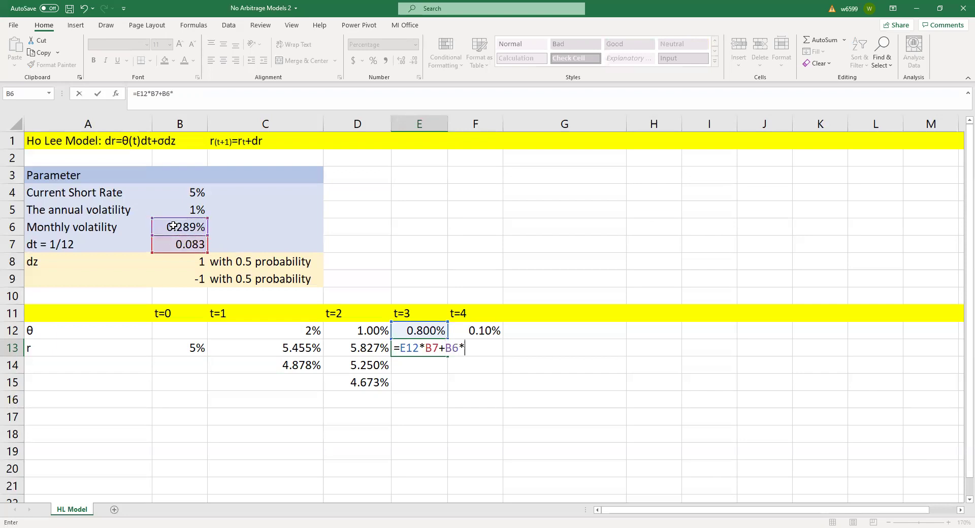
click(198, 261)
key(F2)
click(371, 349)
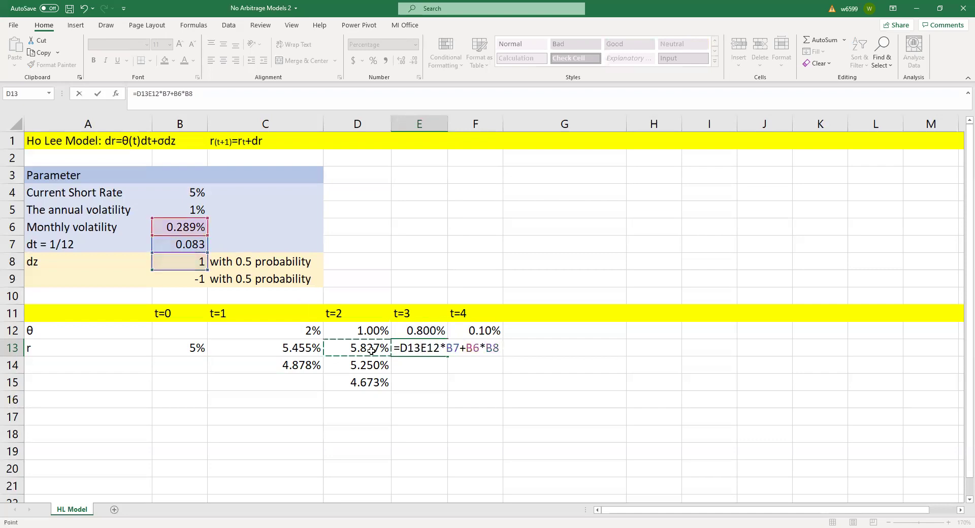
text(+)
key(Return)
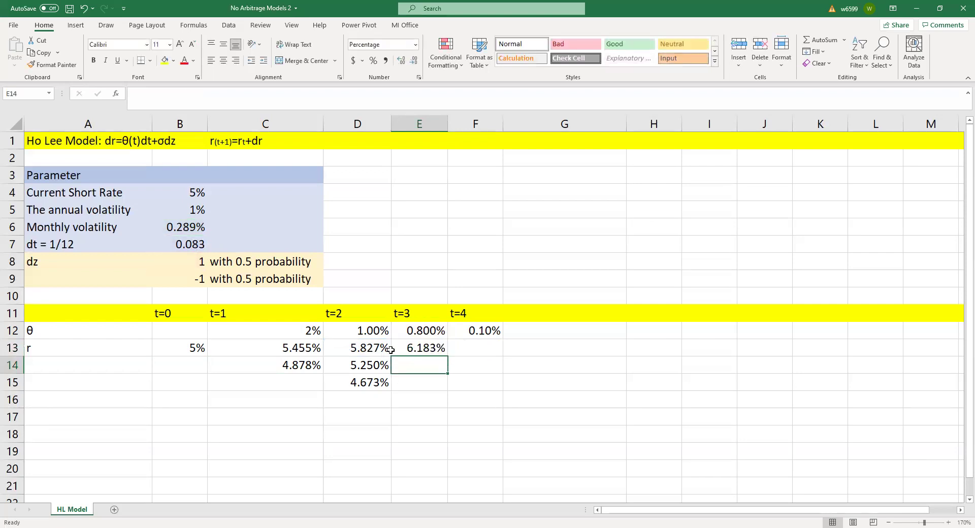
click(416, 347)
- Enter =D13+E12*B7+B6*B9 in E14 for the second t=3 rate, 5.605%
click(410, 370)
text(=)
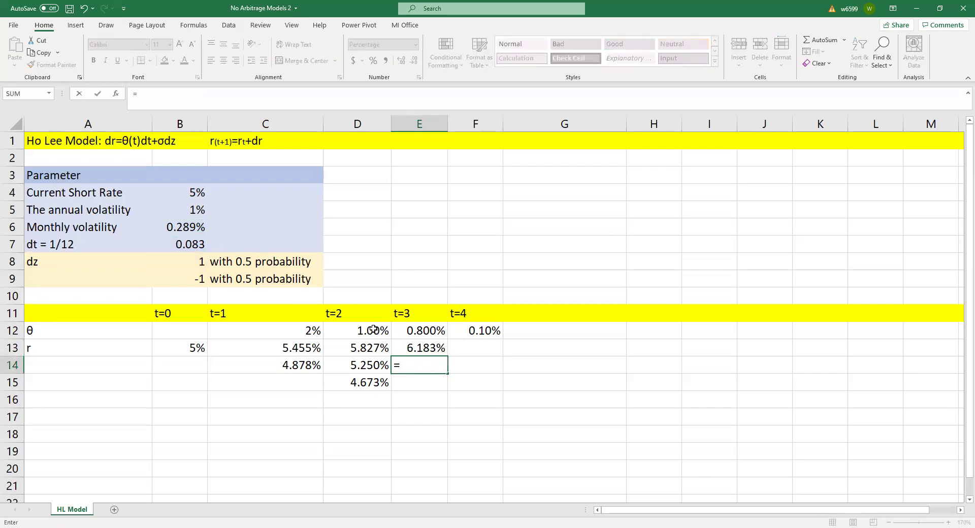
click(417, 330)
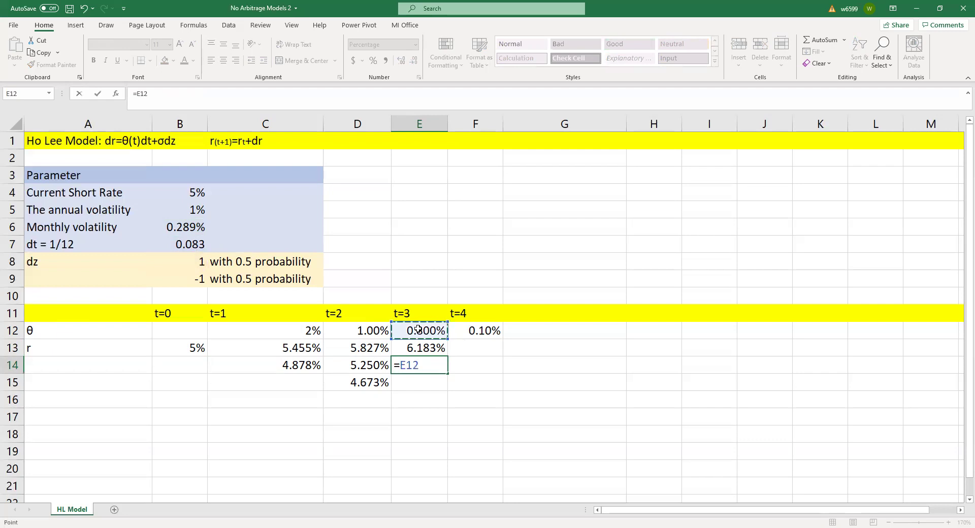
text(*)
click(191, 244)
text(+)
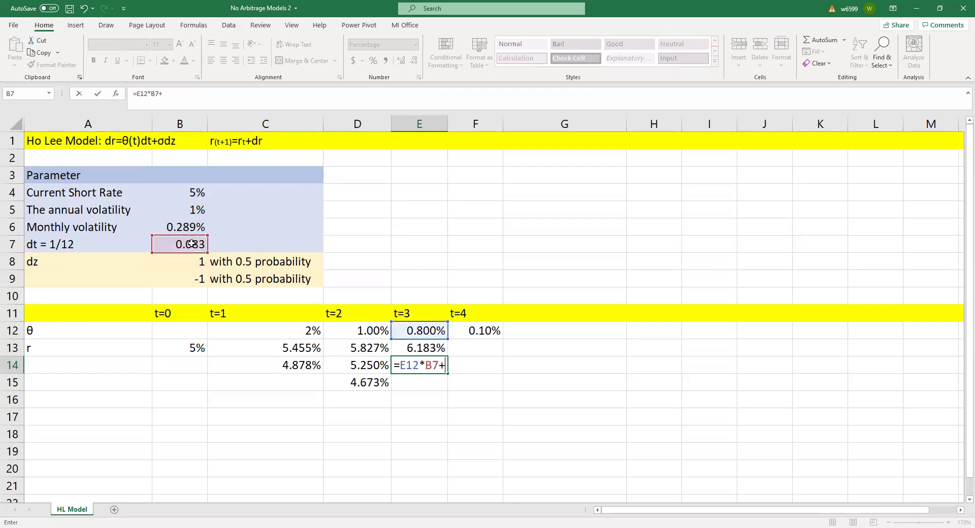
click(176, 232)
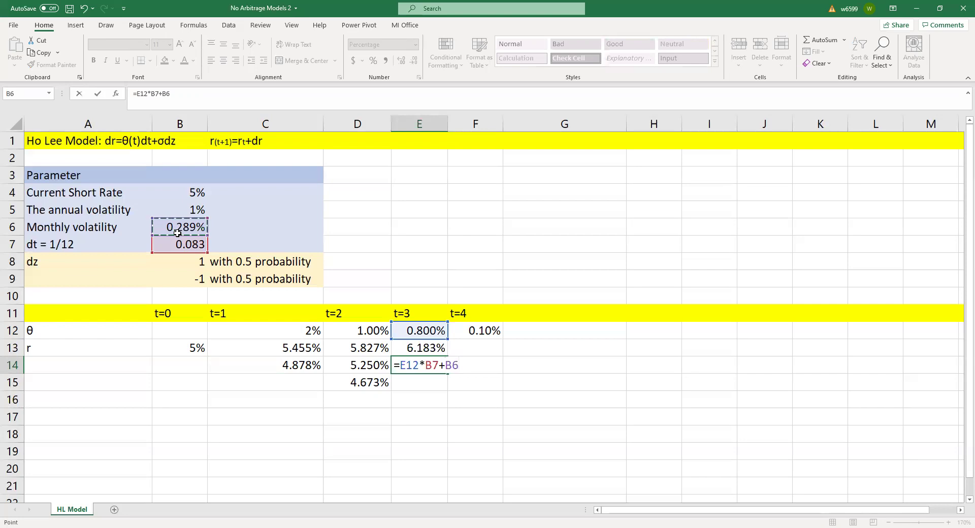
text(*)
click(200, 274)
click(400, 365)
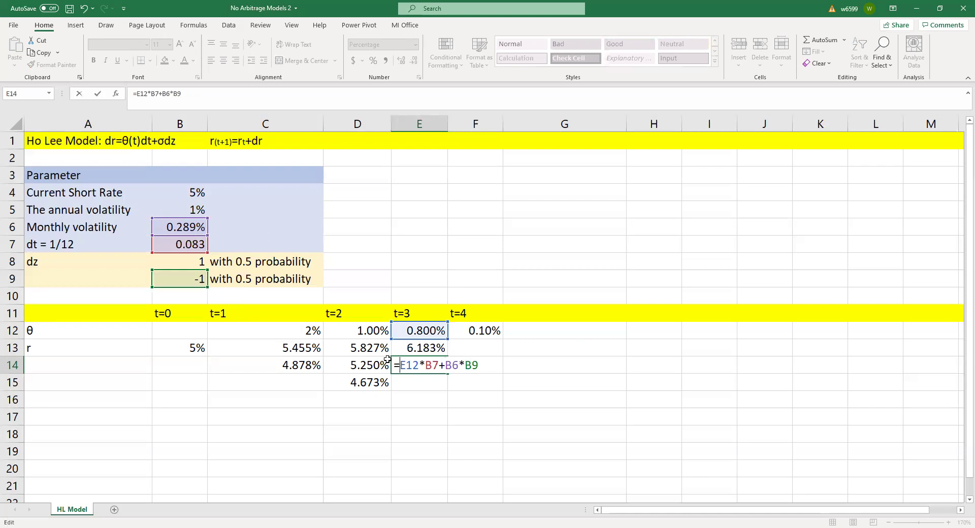
click(371, 349)
text(+)
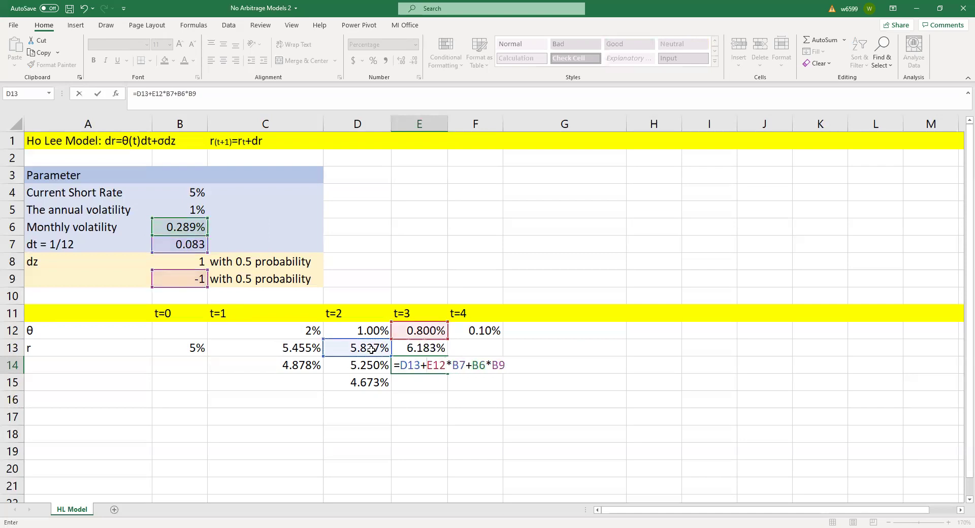
key(Return)
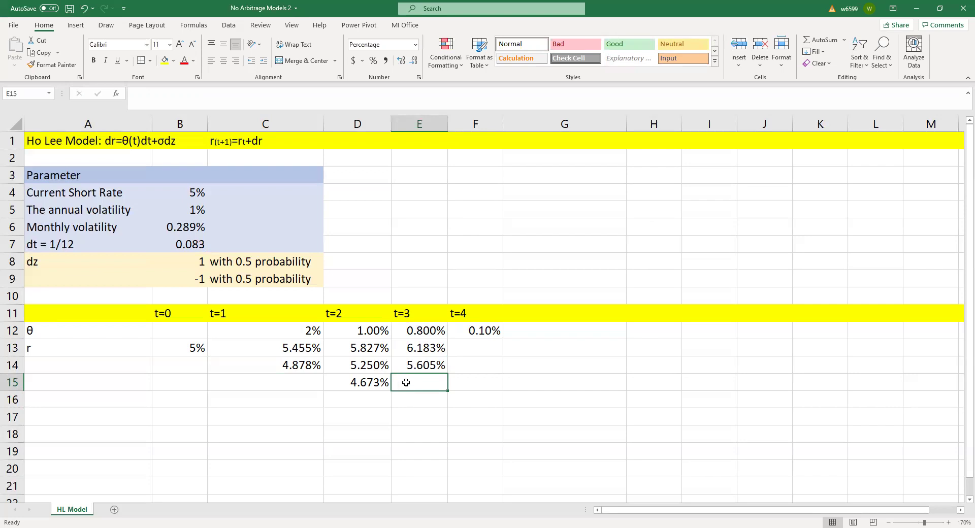
text(=)
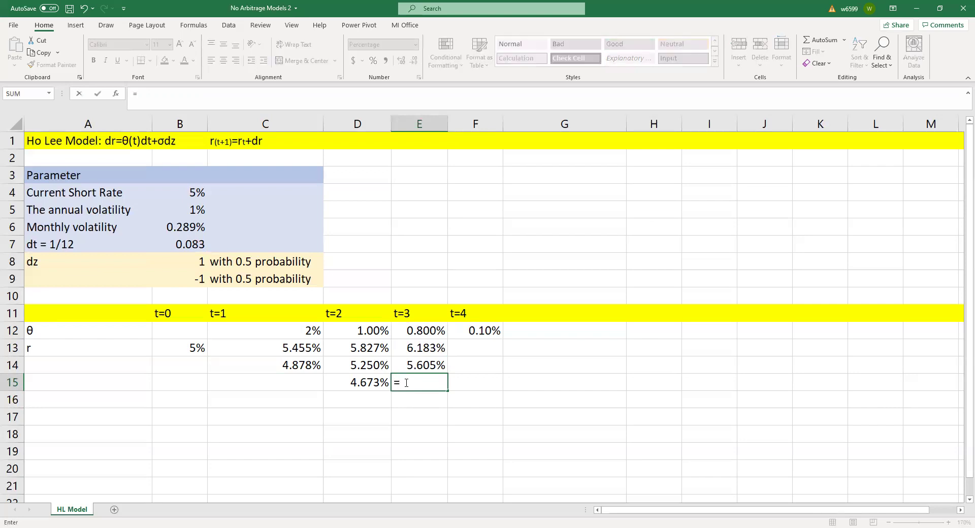
- Enter =D14+E12*B7+B6*B9 in E15 to get the 5.028% t=3 short rate
click(416, 330)
text(*)
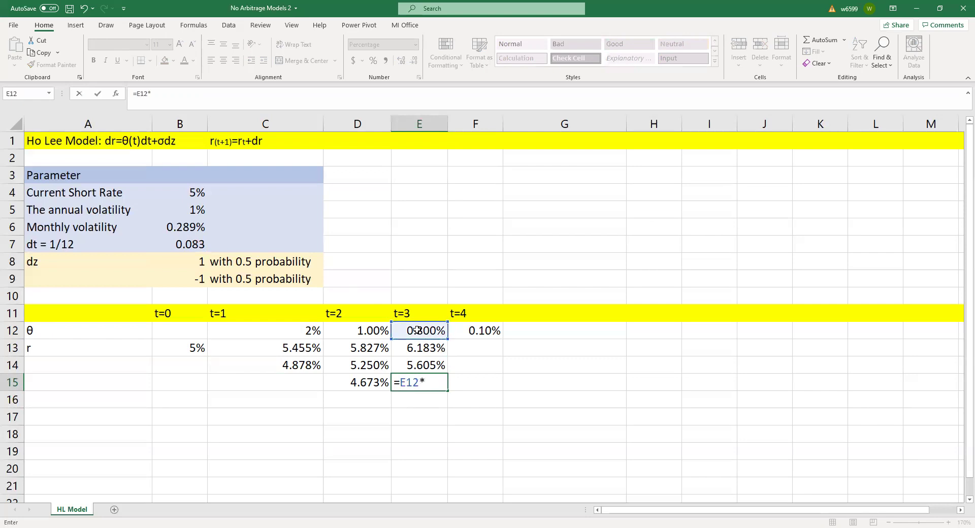
click(185, 242)
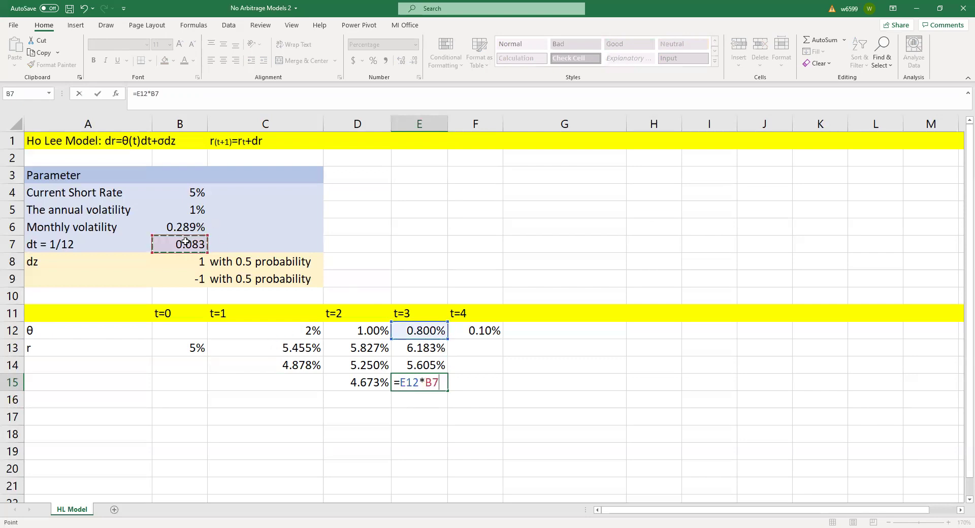
text(+)
click(181, 230)
text(*)
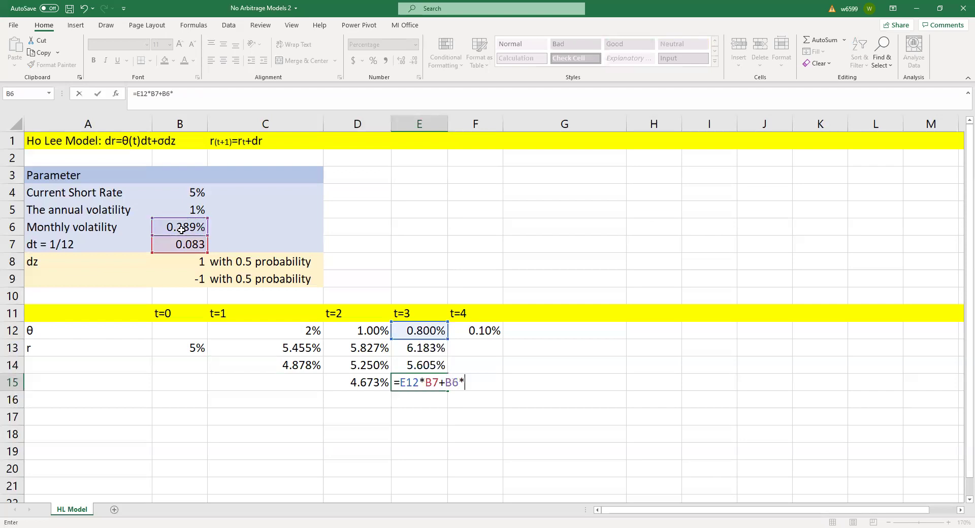
click(185, 279)
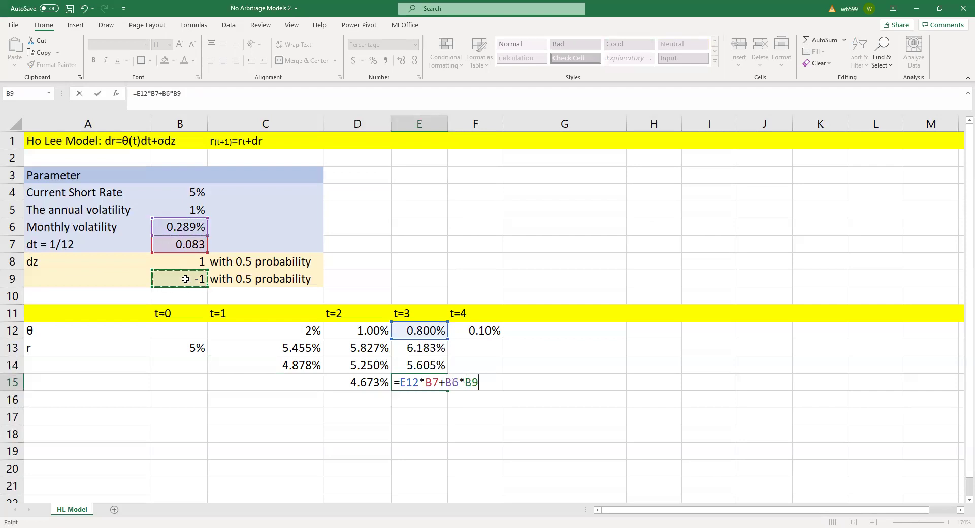
click(402, 382)
click(370, 374)
text(+)
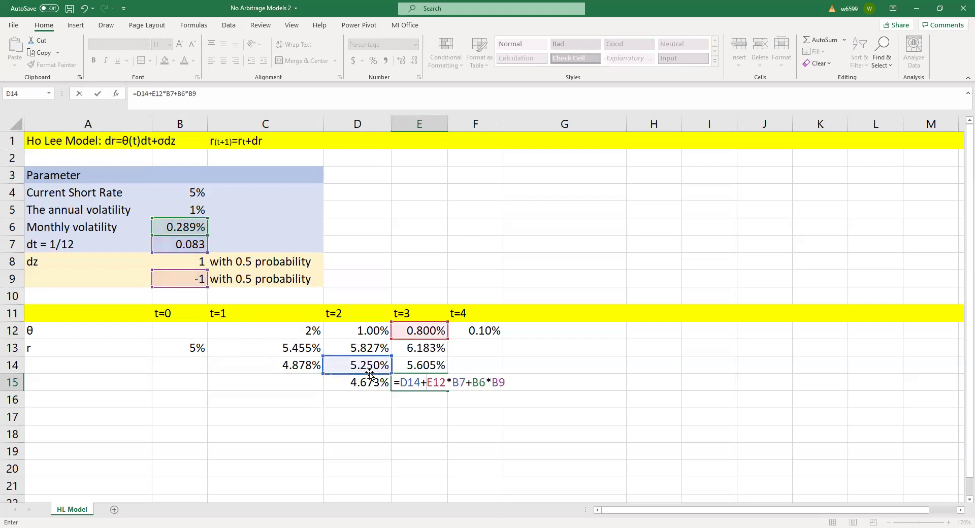
key(Return)
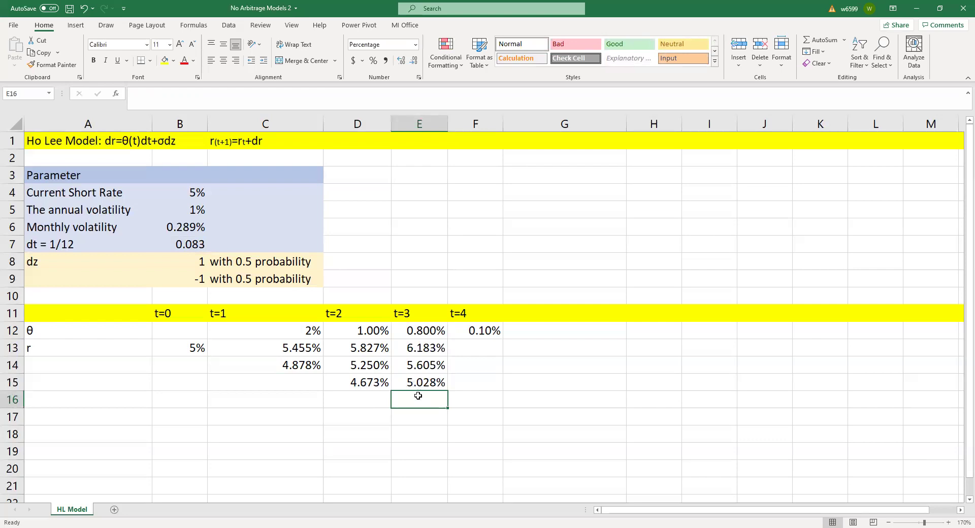
- Enter =D15+E12*B7+B6*B9 in E16 for the lowest t=3 rate, 4.451%
text(=)
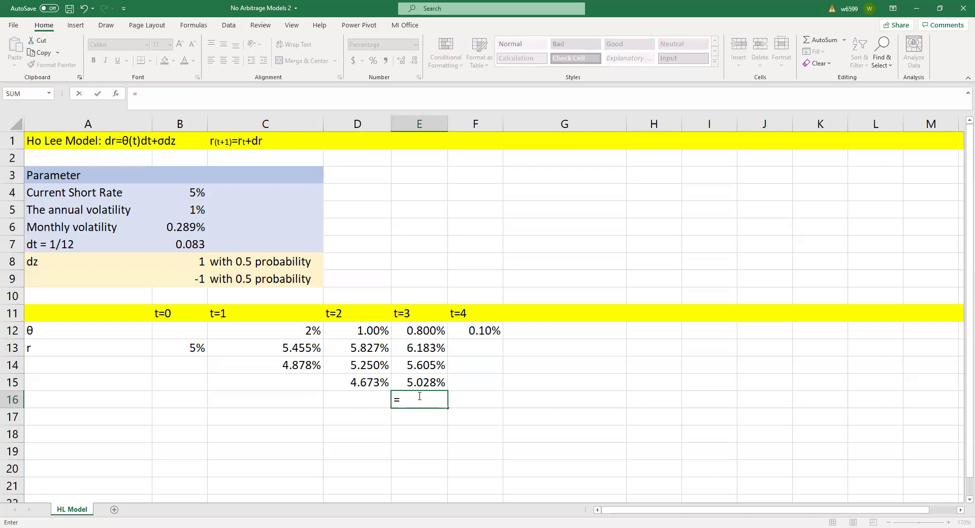
click(409, 331)
text(*)
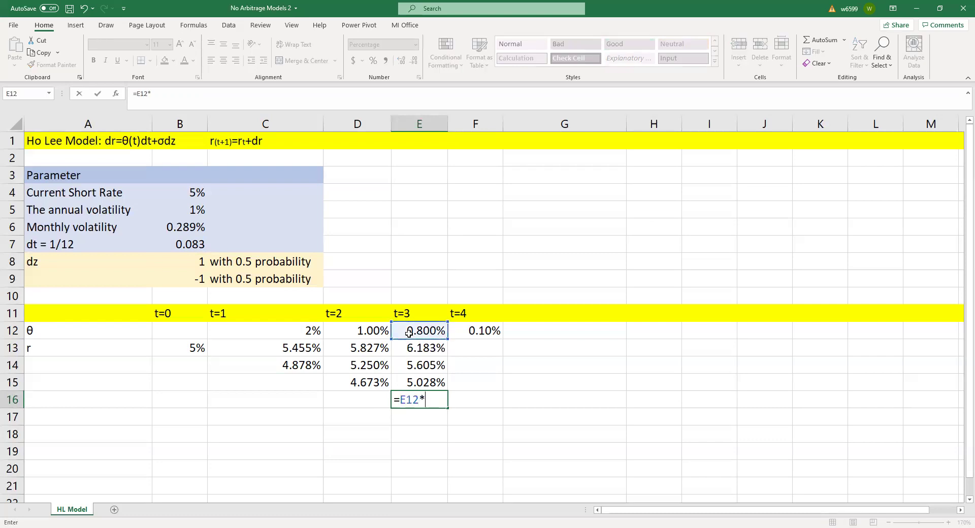
click(188, 243)
text(+)
click(180, 225)
text(*)
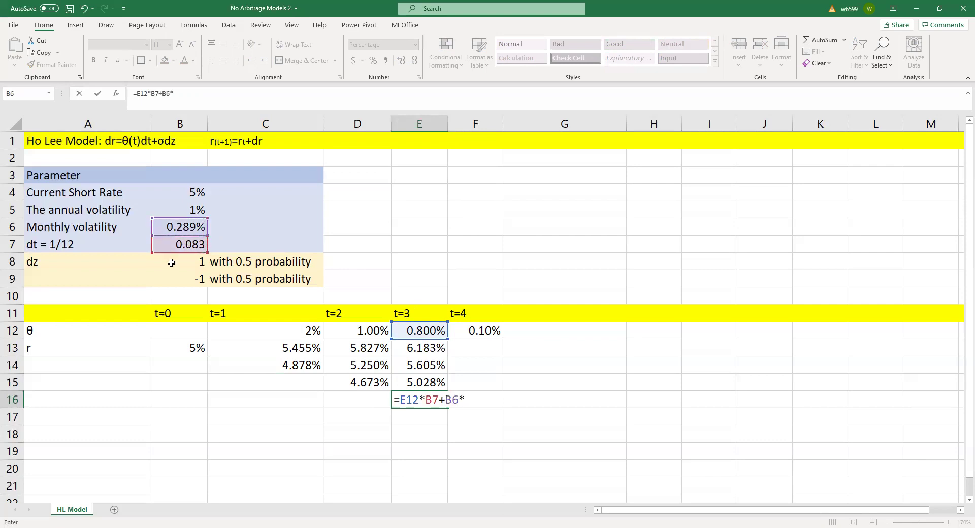
click(179, 278)
click(138, 96)
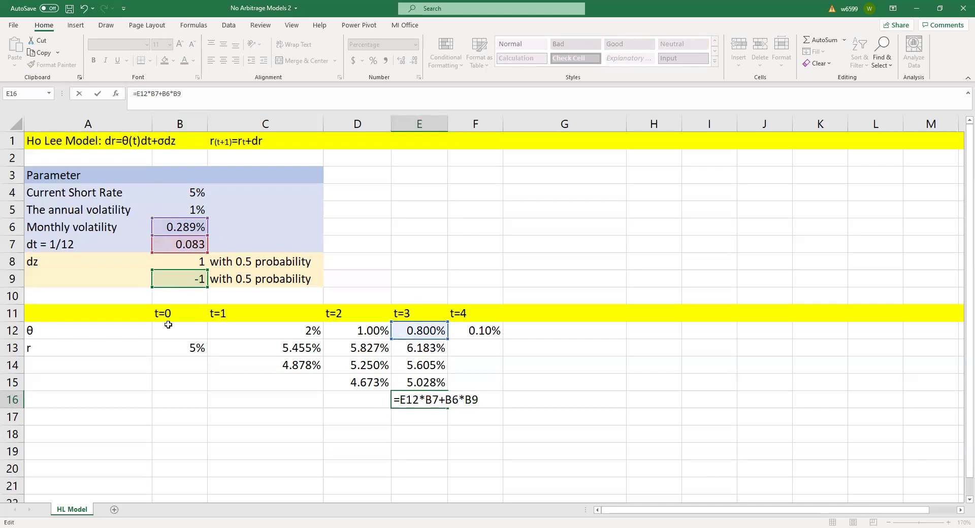
click(336, 385)
text(+)
key(Return)
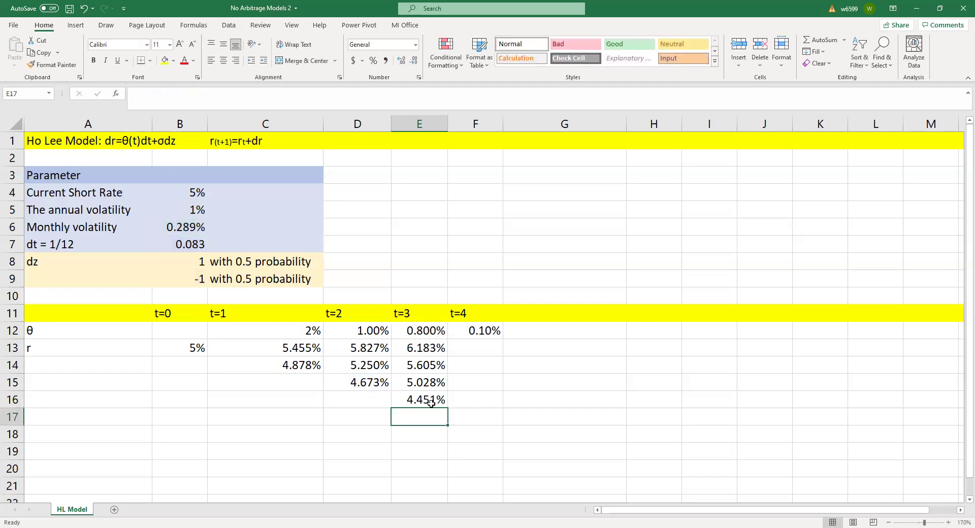
click(492, 348)
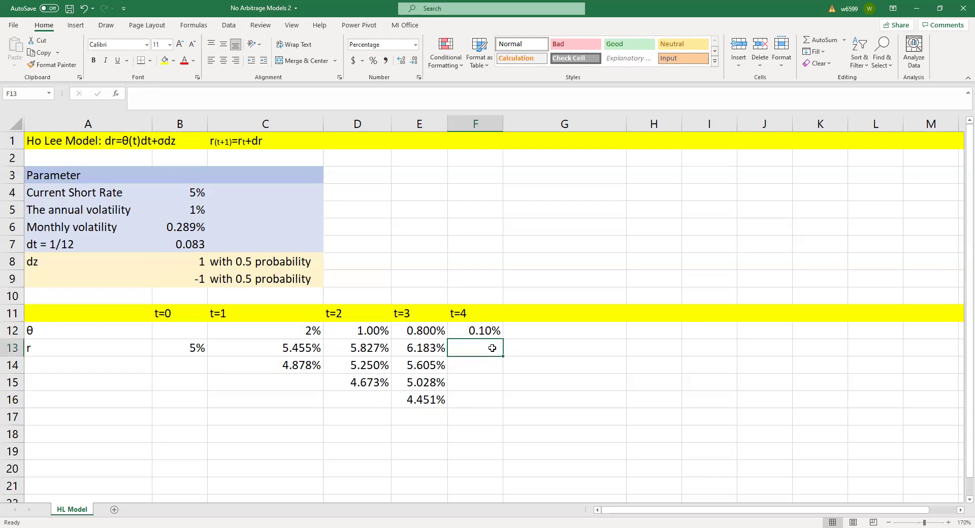
- Enter =E13+F12*B7+B6*B8 in F13 for the up-move t=4 rate of 6.480%
text(=)
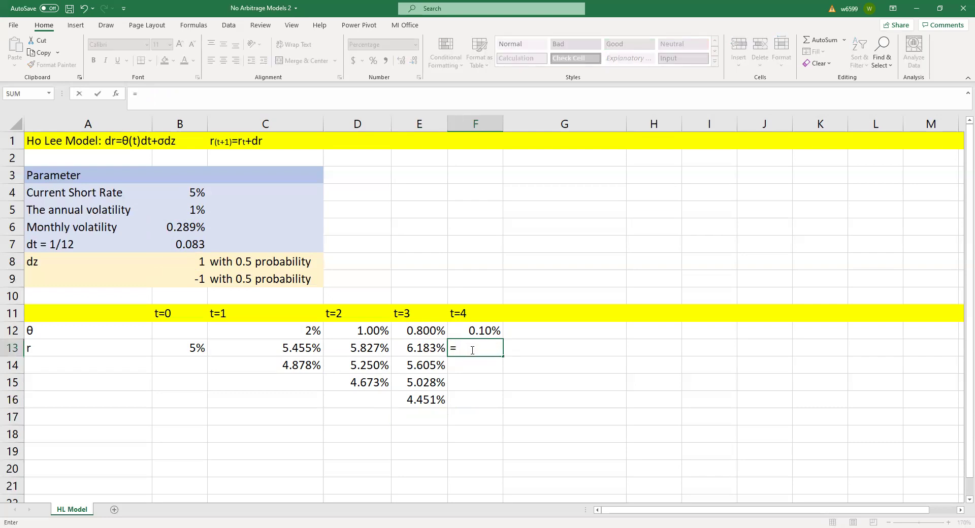
click(467, 333)
text(*)
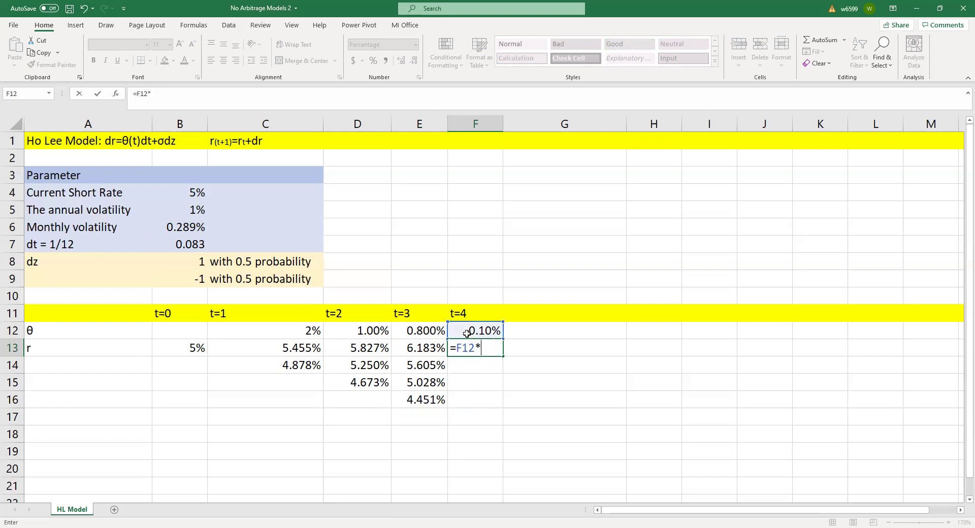
click(194, 245)
text(+)
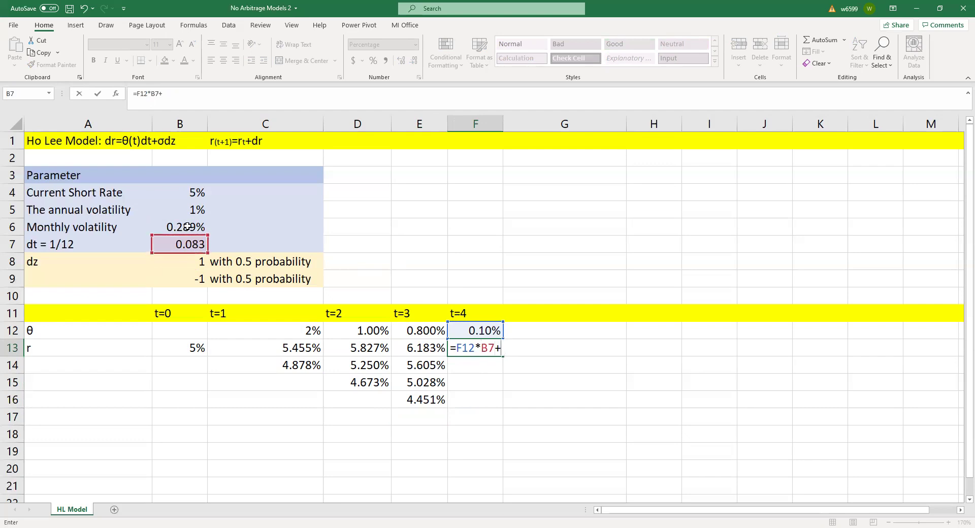
click(181, 229)
text(*)
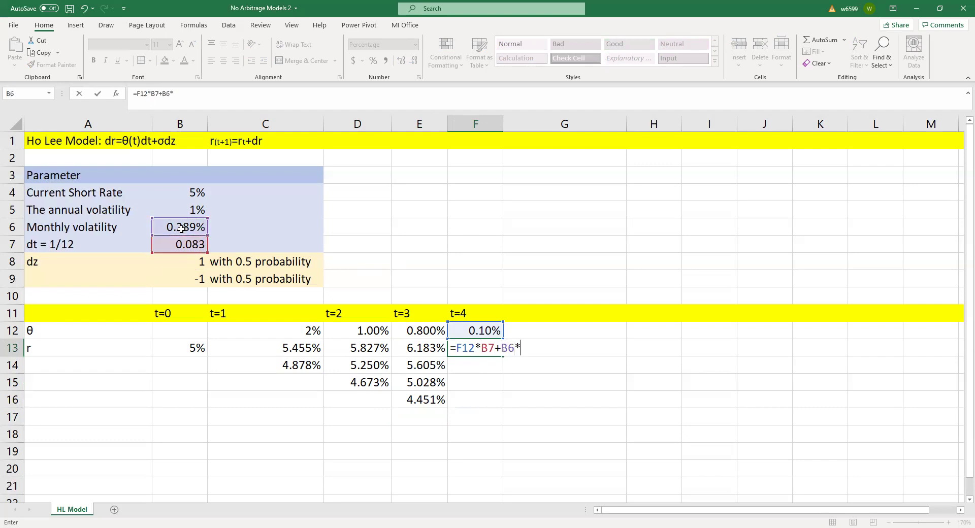
click(191, 265)
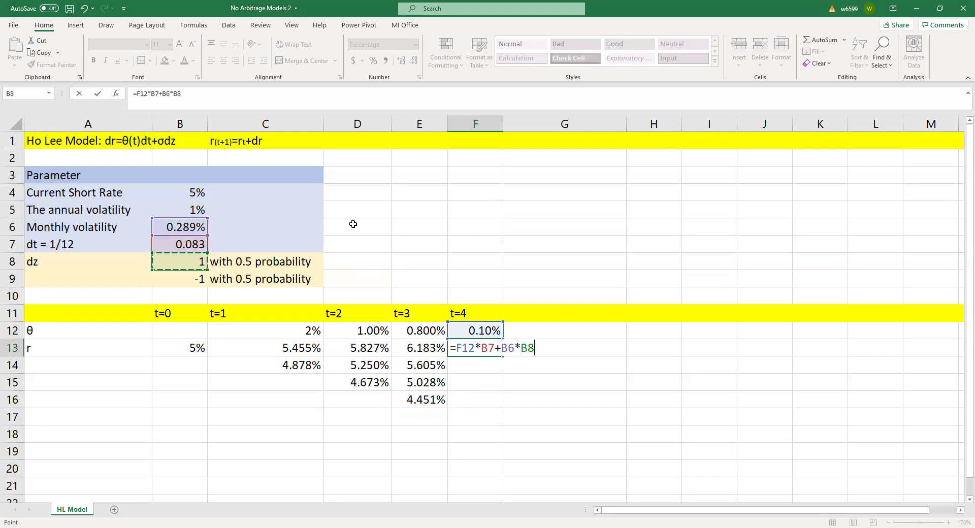
click(457, 348)
click(436, 349)
text(+)
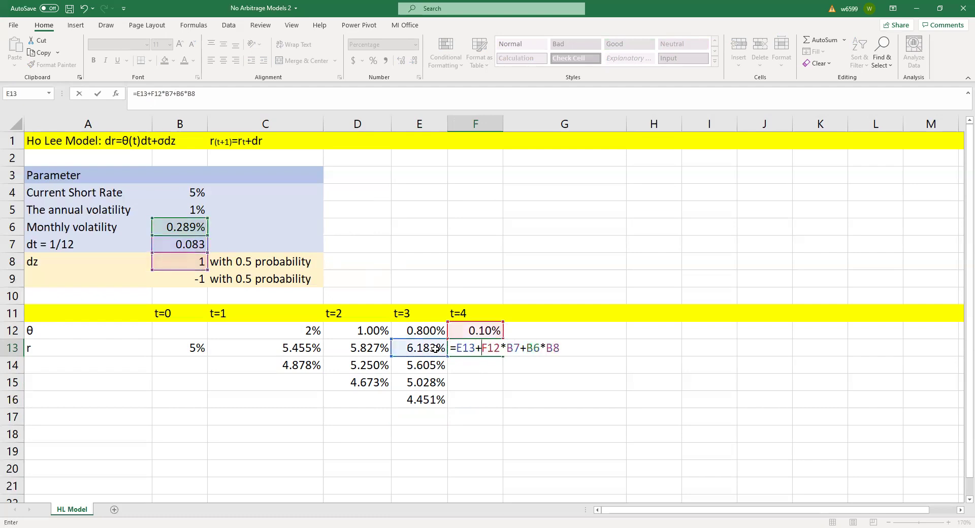
key(Return)
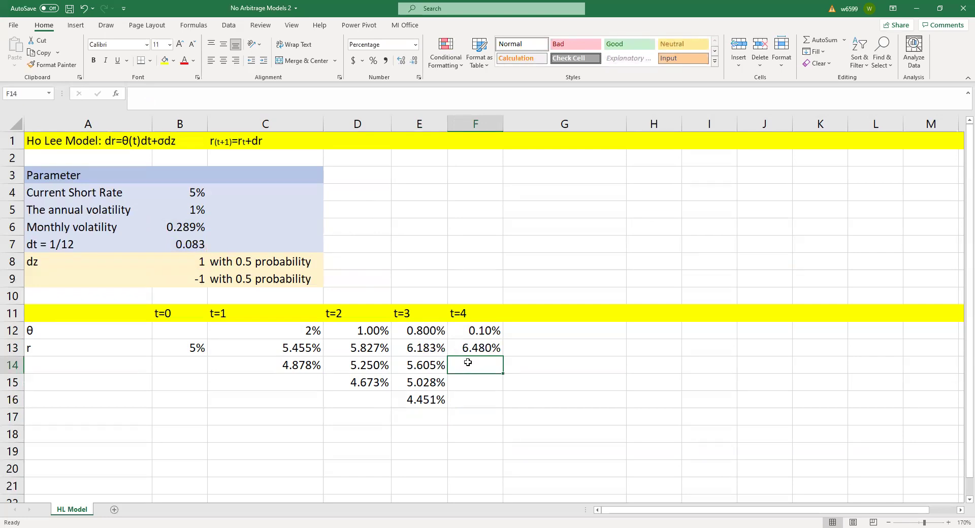
- Enter =E13+F12*B7+B6*B9 in F14 for the down-move t=4 rate of 5.902%
text(=)
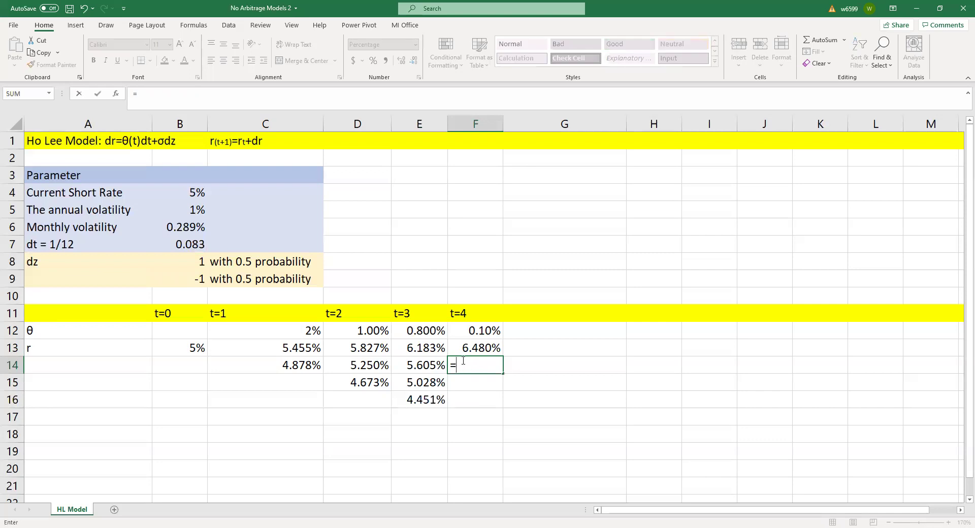
click(473, 335)
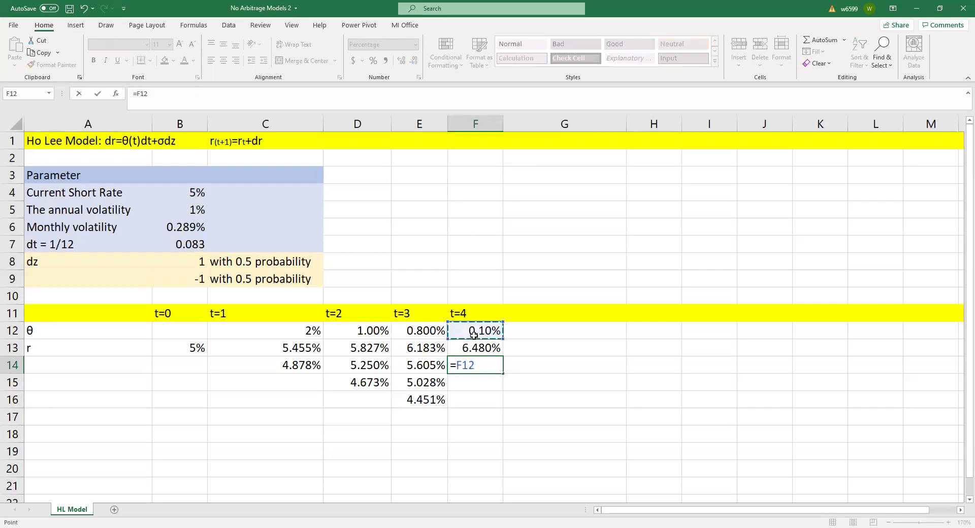
text(*)
click(190, 245)
text(+)
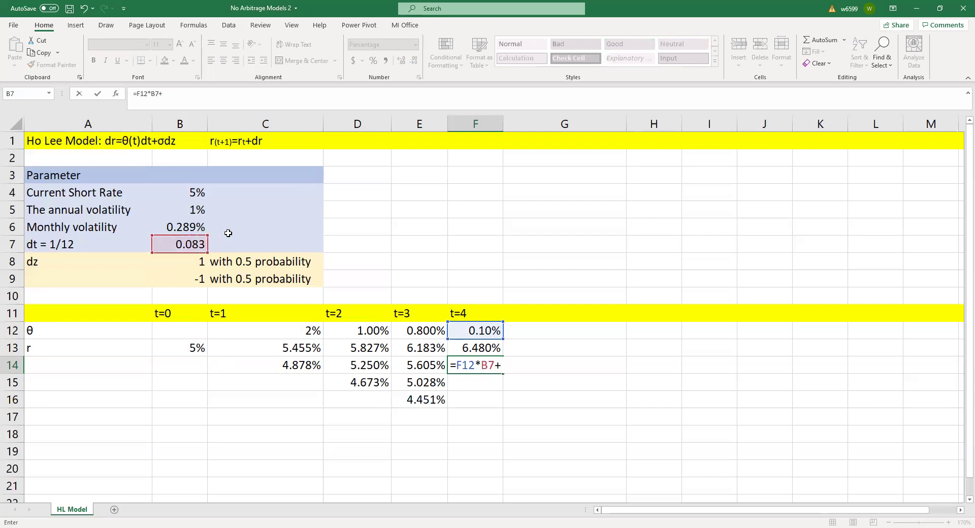
click(188, 222)
text(*)
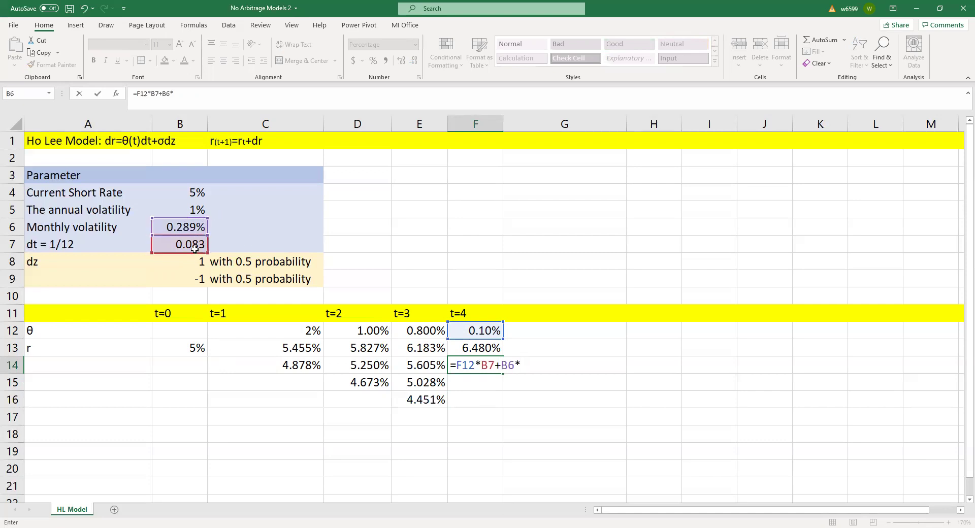
click(186, 281)
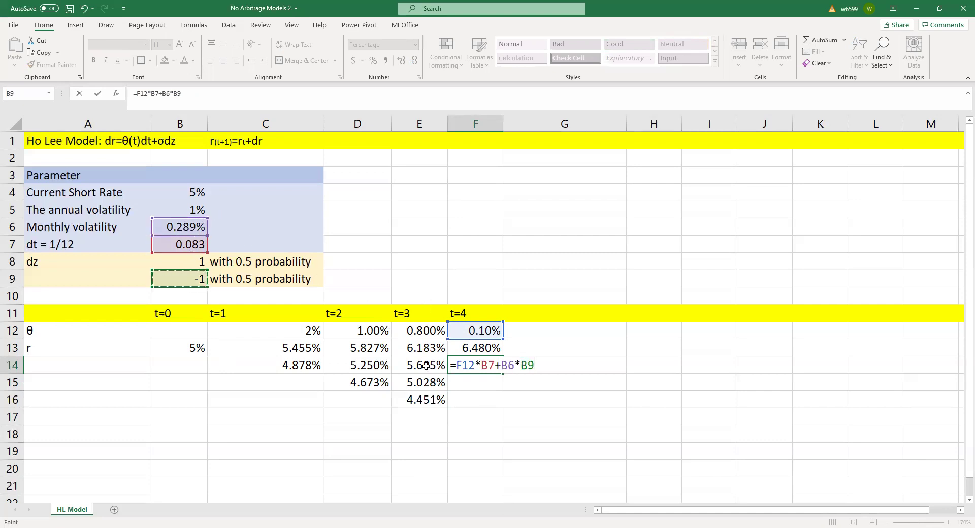
click(454, 364)
click(424, 348)
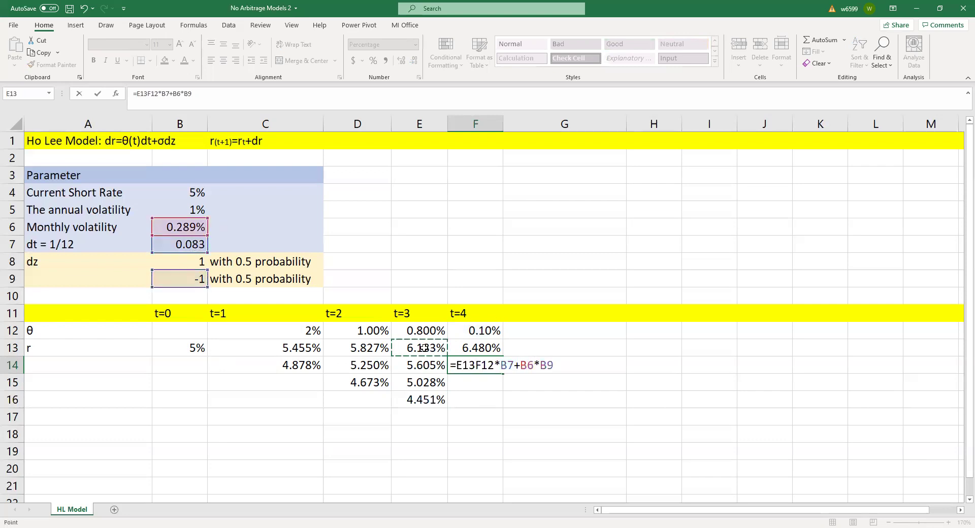
text(+)
key(Return)
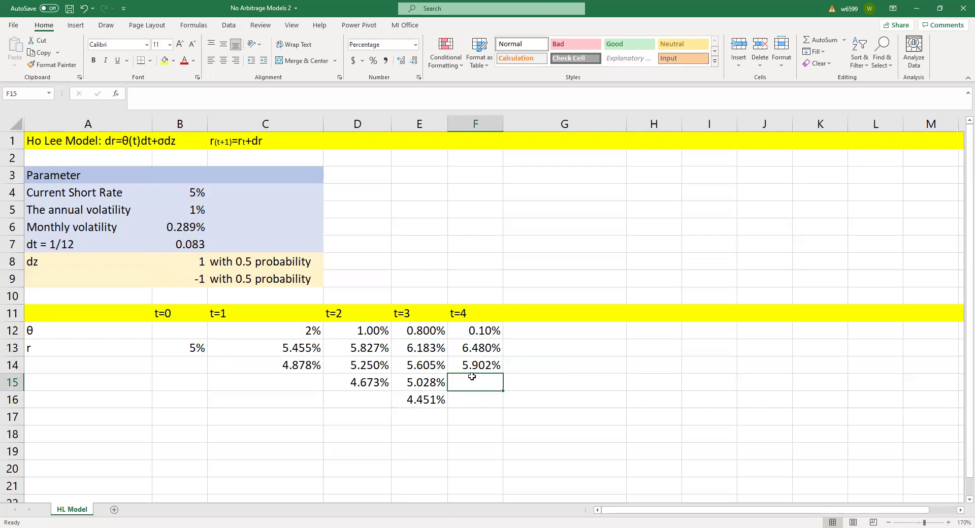
- Enter =E14+F12*B7+B6*B9 in F15 to get the 5.325% t=4 short rate
text(=)
click(484, 330)
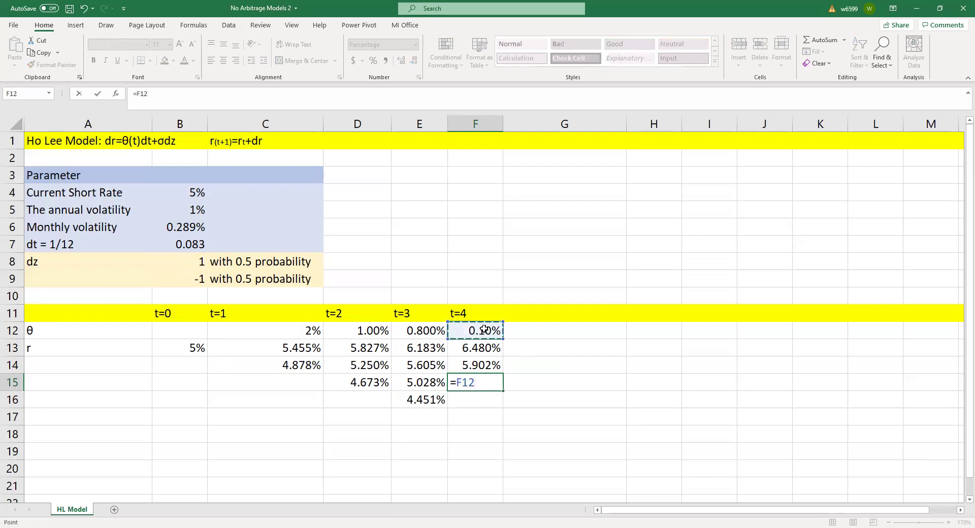
text(*)
click(187, 245)
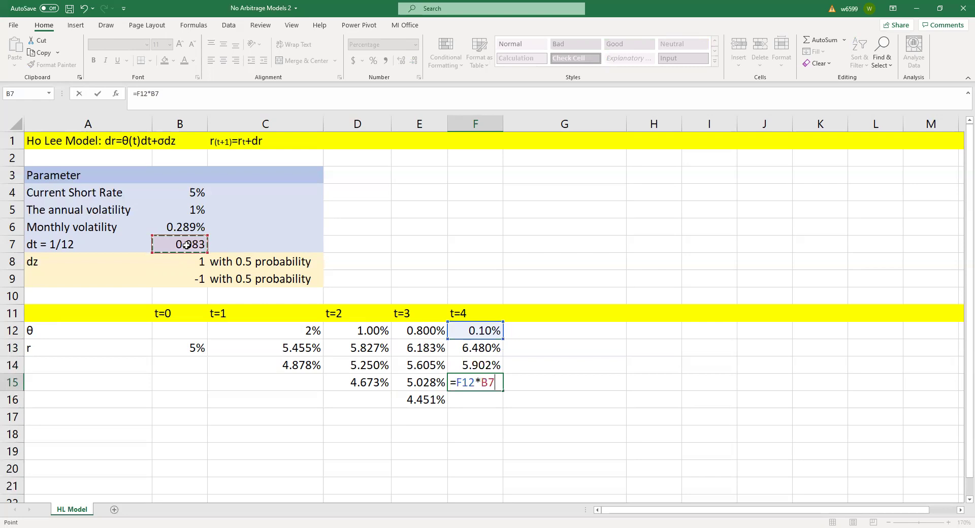
text(+)
click(178, 231)
text(*)
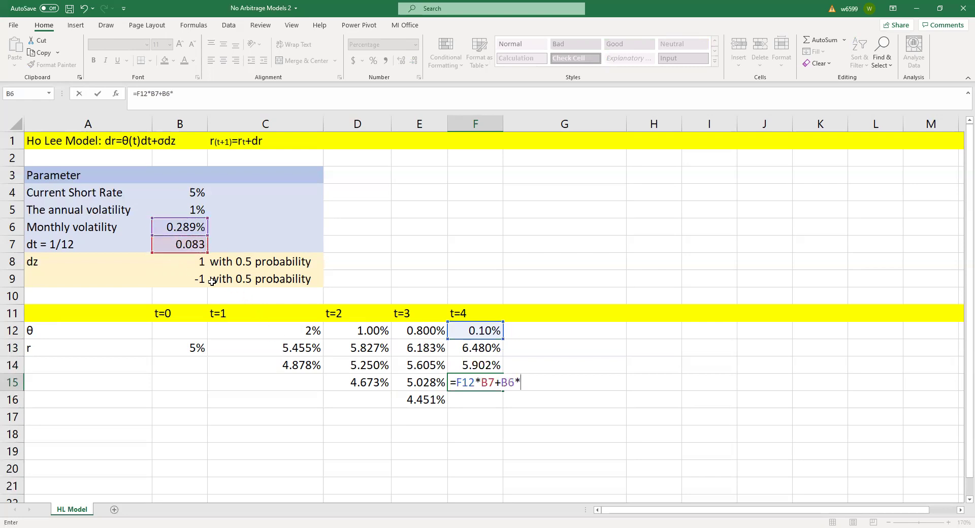
click(196, 278)
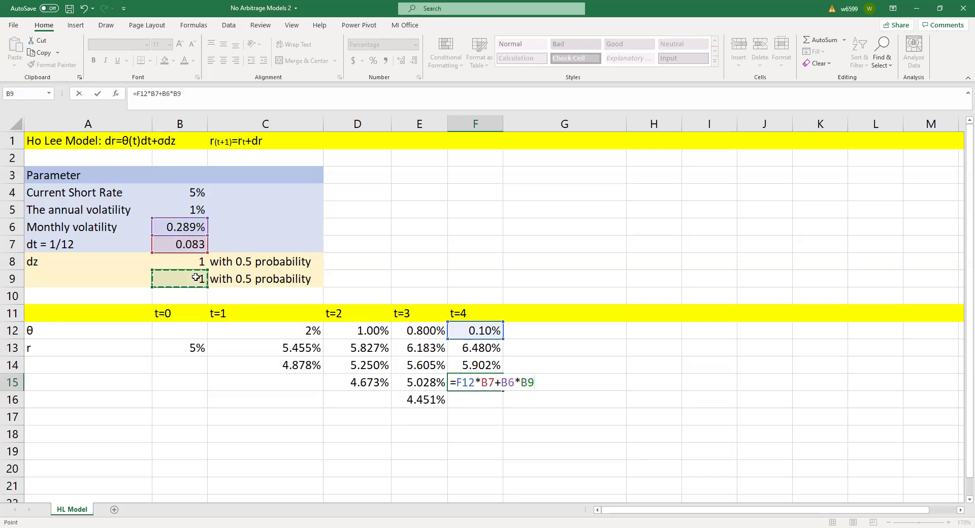
click(456, 382)
click(435, 367)
text(+)
key(Return)
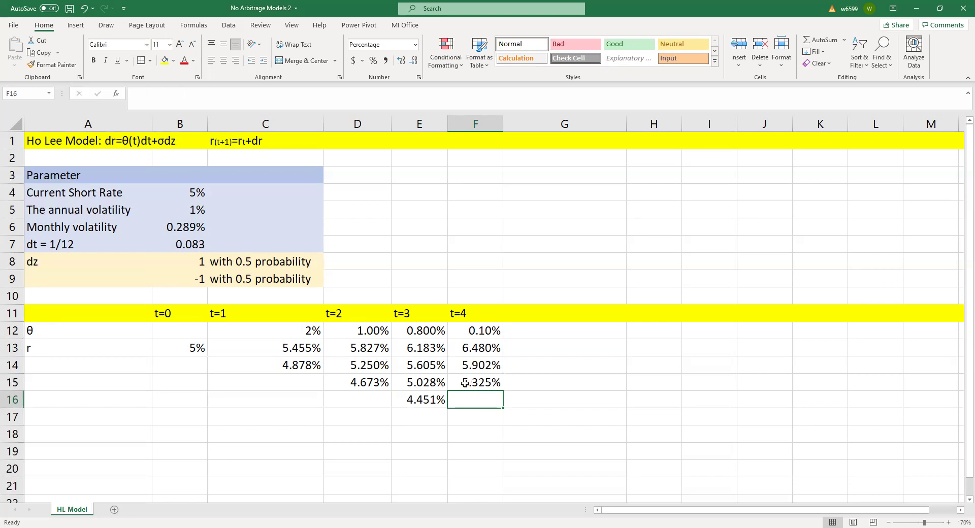
- Enter =E15+F12*B7+B6*B9 in F16 to get the 4.748% t=4 short rate
text(=)
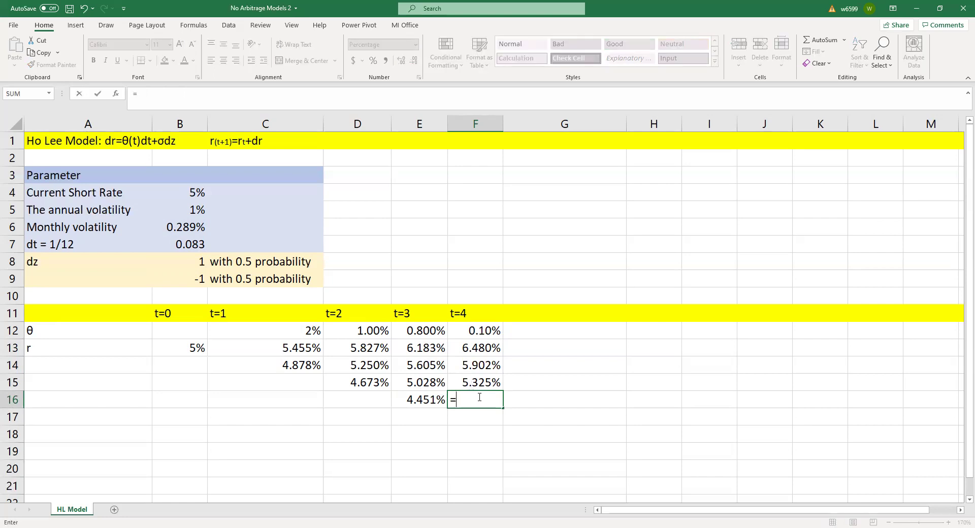
click(484, 331)
text(*)
click(194, 246)
text(+)
click(185, 231)
text(*)
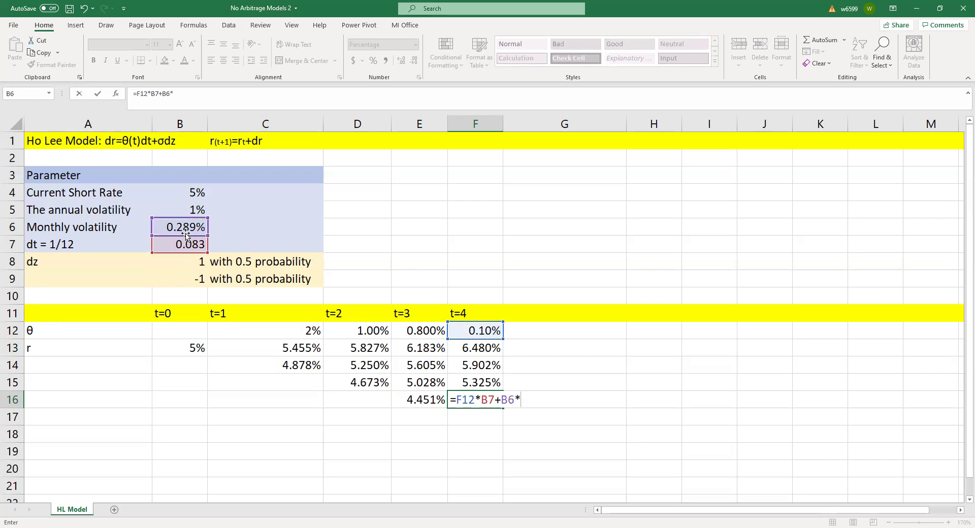
click(198, 279)
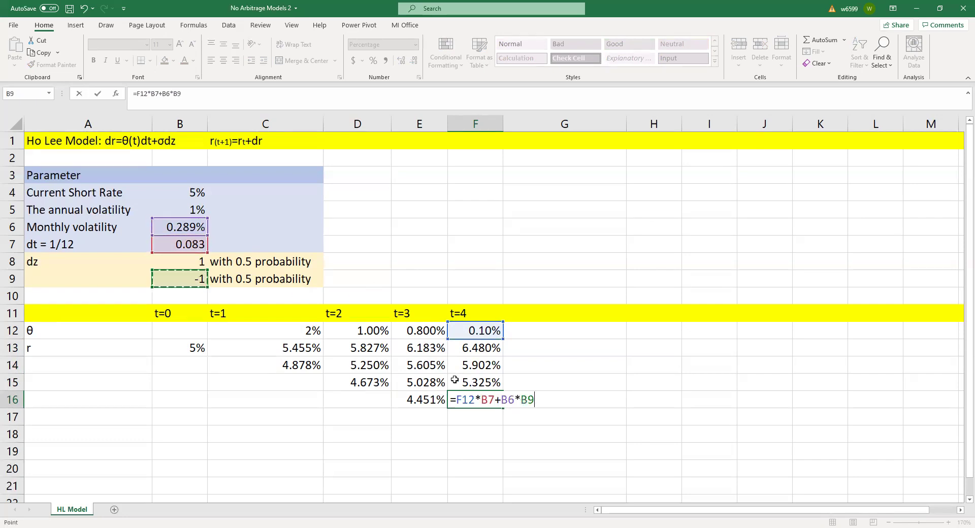
click(457, 398)
click(435, 382)
text(+)
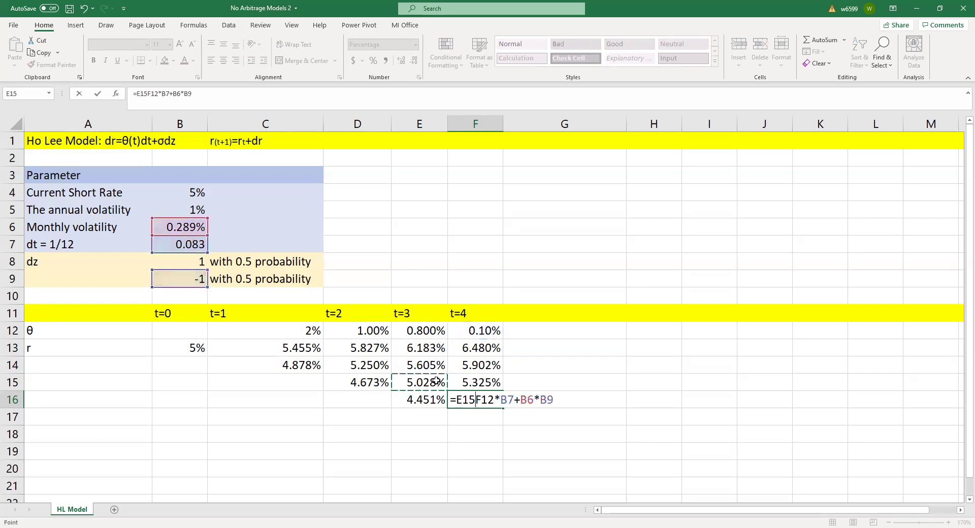
key(Return)
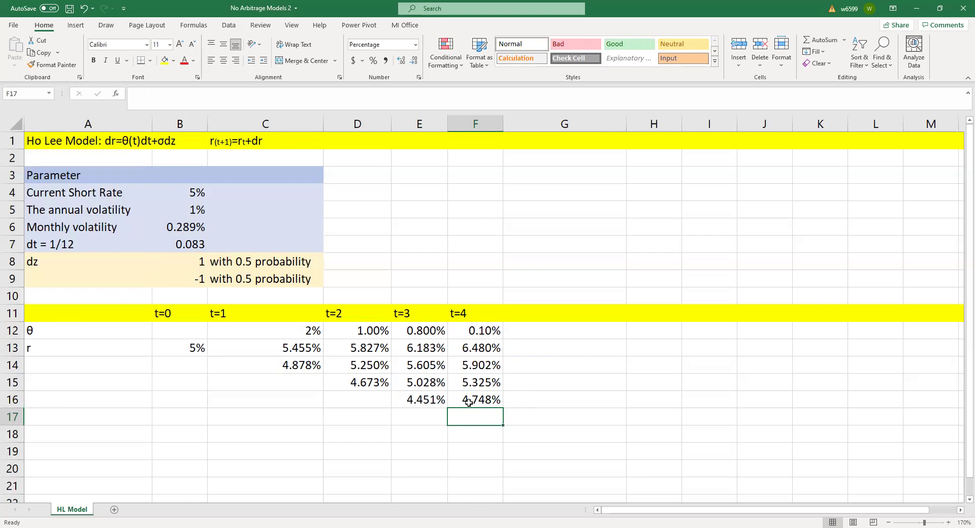
- Enter =E16+F12*B7+B6*B9 in F17, giving the lowest t=4 rate of 4.170%
text(=)
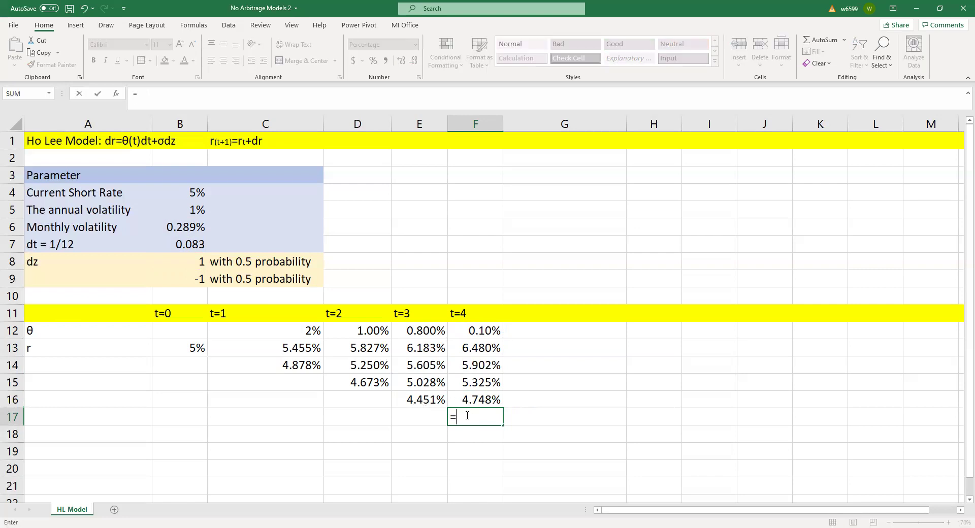
click(487, 332)
text(*)
click(198, 244)
text(+)
click(189, 228)
text(*)
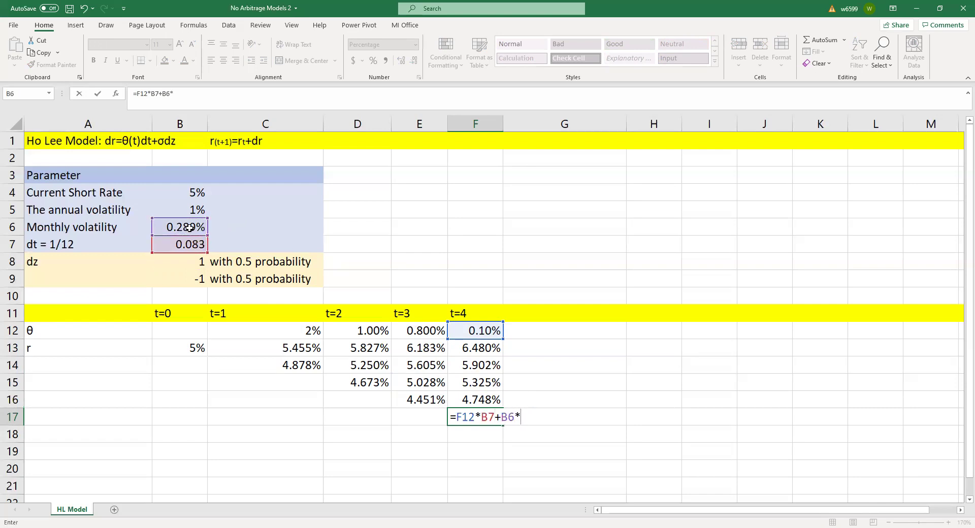
click(177, 280)
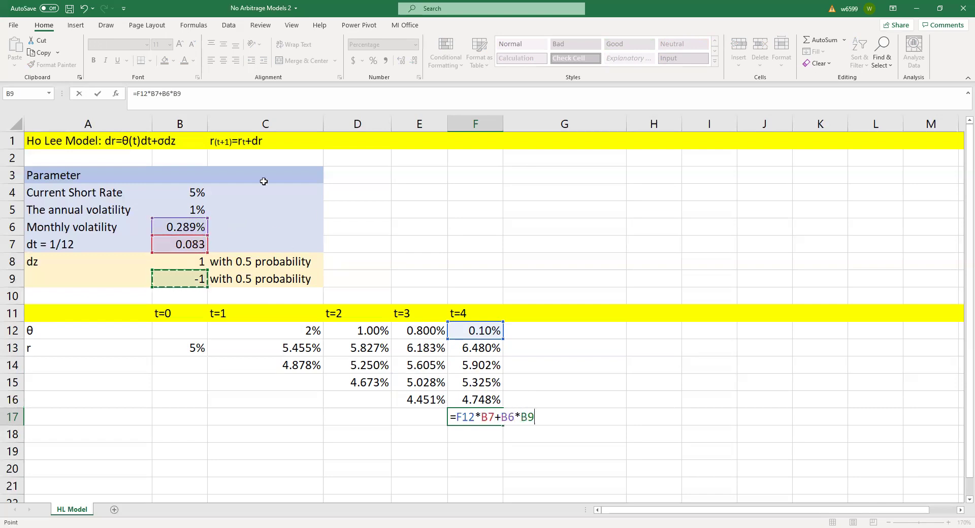
click(451, 416)
click(422, 399)
text(+)
key(Return)
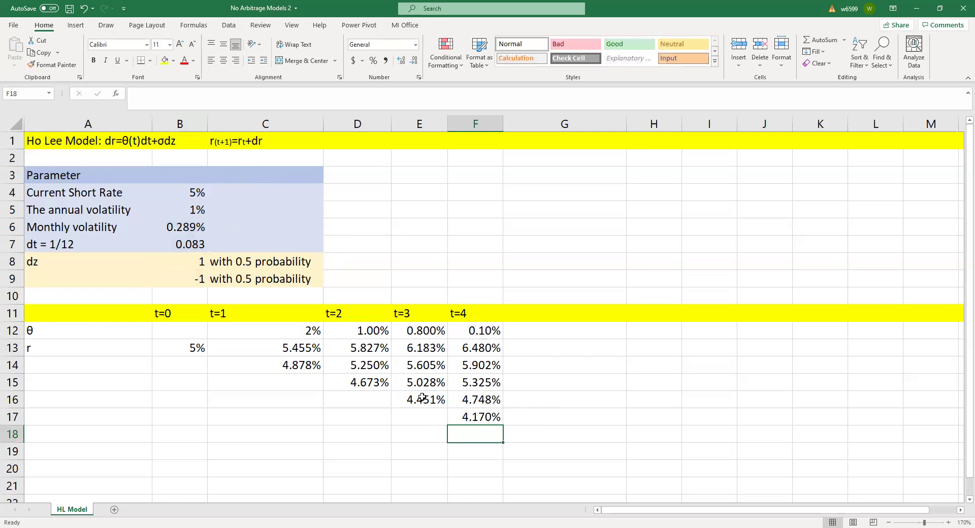